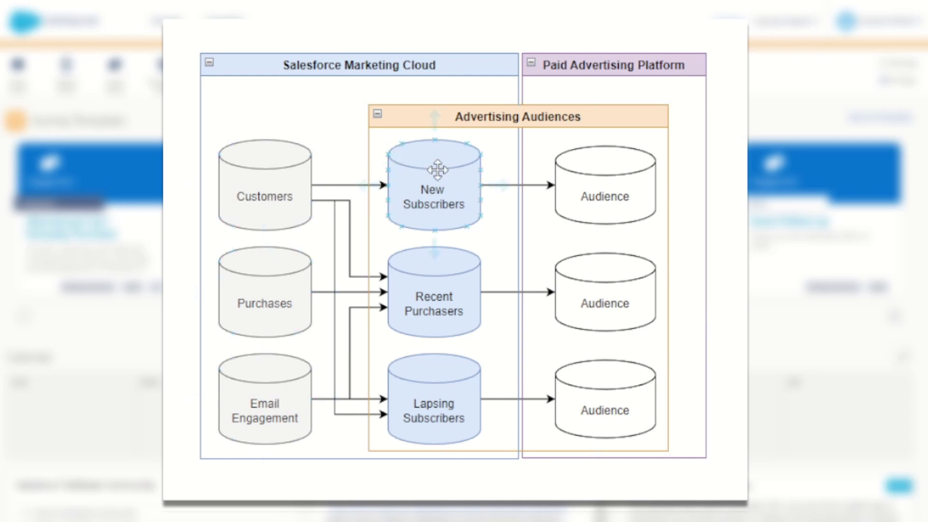
Select the Salesforce Marketing Cloud and Paid Advertising Platform containers in the flow diagram
mouse_move(442, 211)
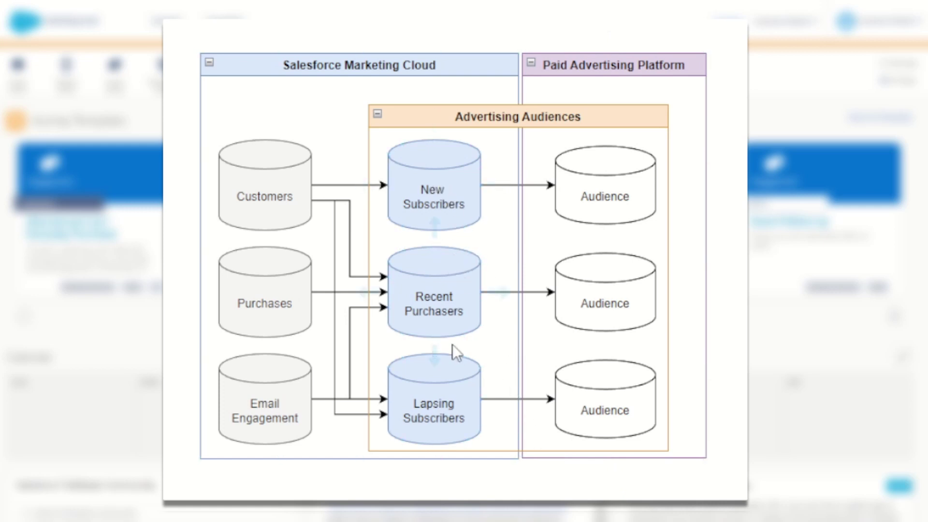
left_click(521, 153)
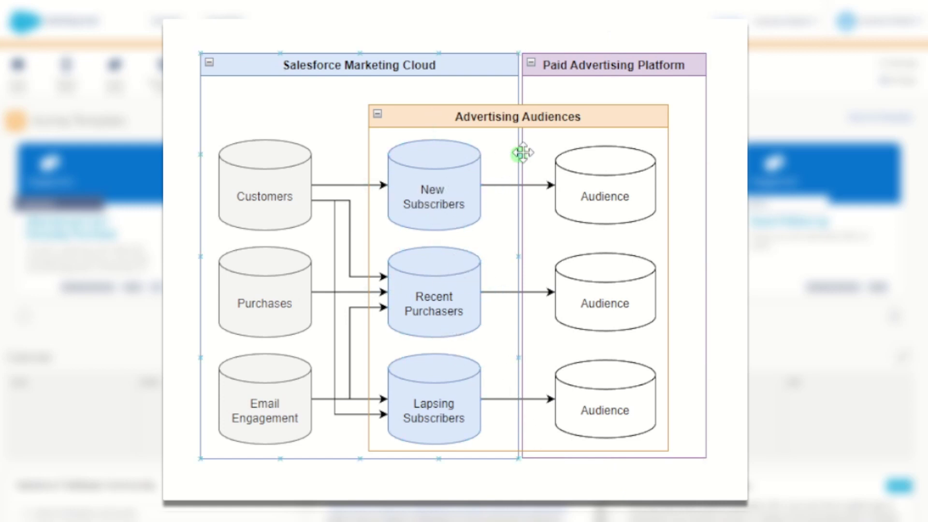
left_click(665, 80)
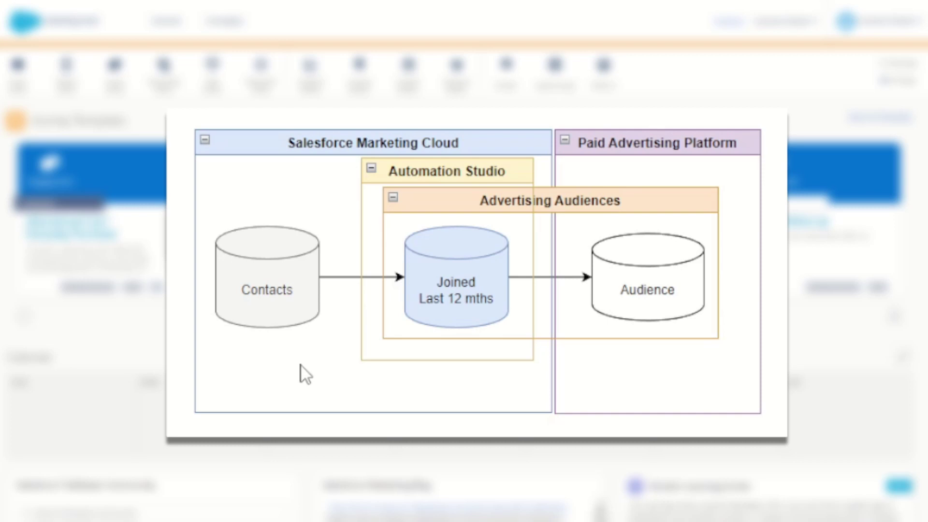
Walk through Contacts, Automation Studio, Joined Last 12 mths, Advertising Audiences and Audience in the diagram
left_click(275, 307)
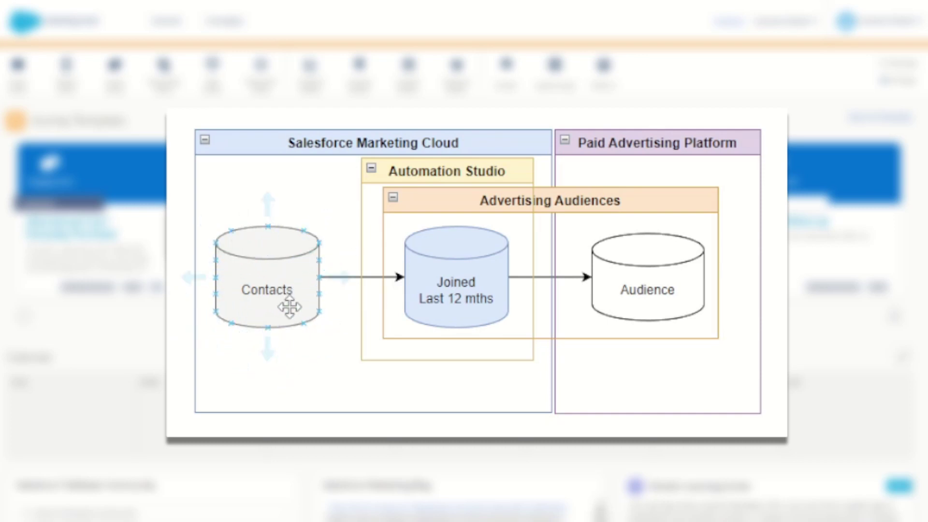
left_click(317, 314)
left_click(364, 322)
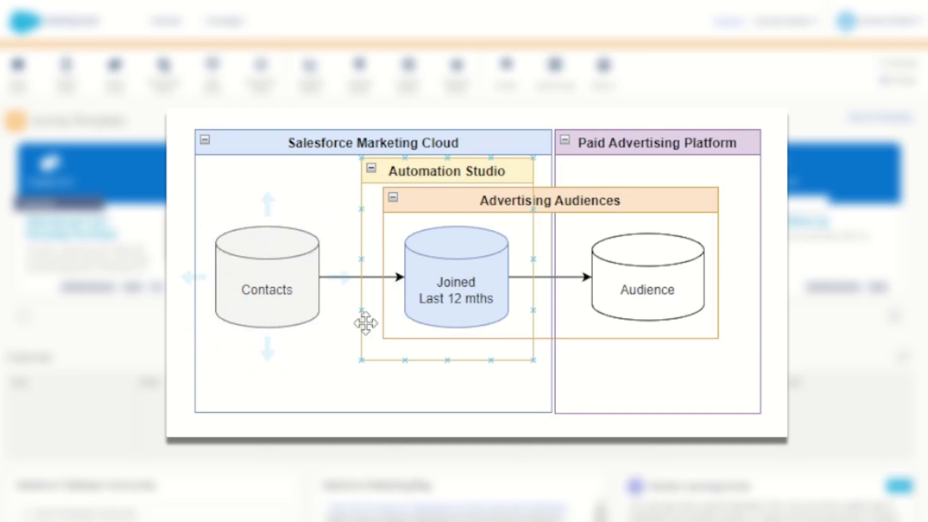
left_click(464, 302)
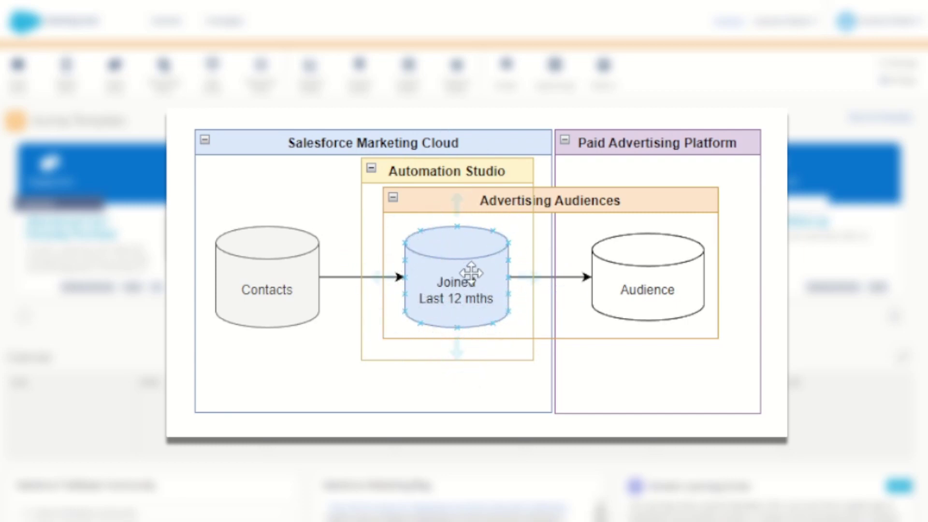
left_click(306, 306)
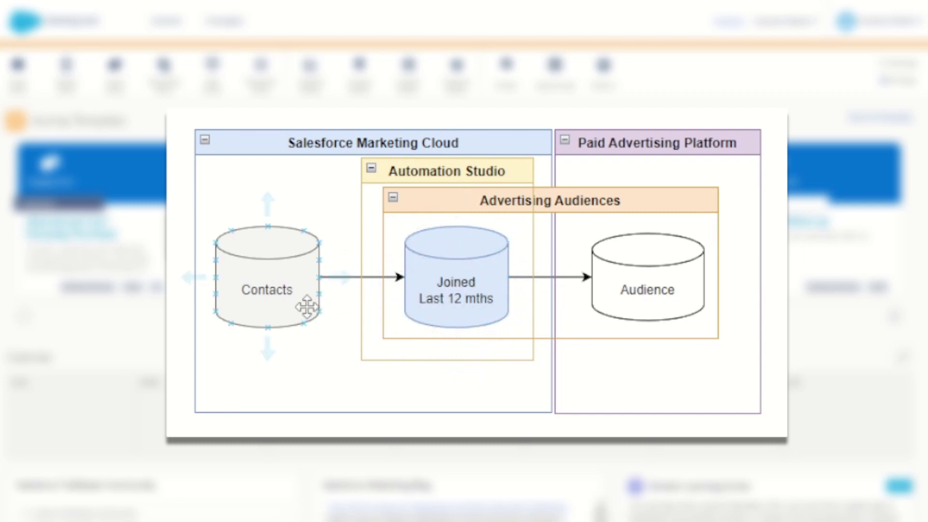
left_click(392, 310)
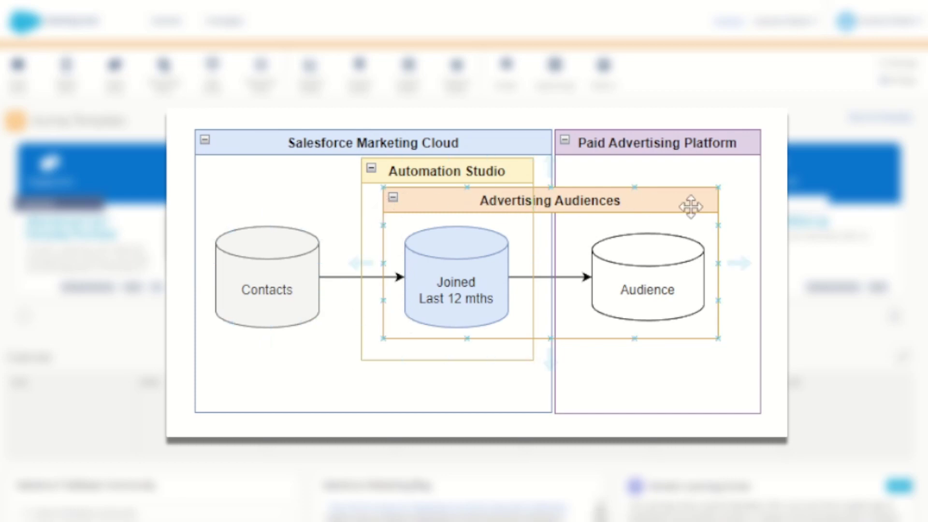
left_click(687, 291)
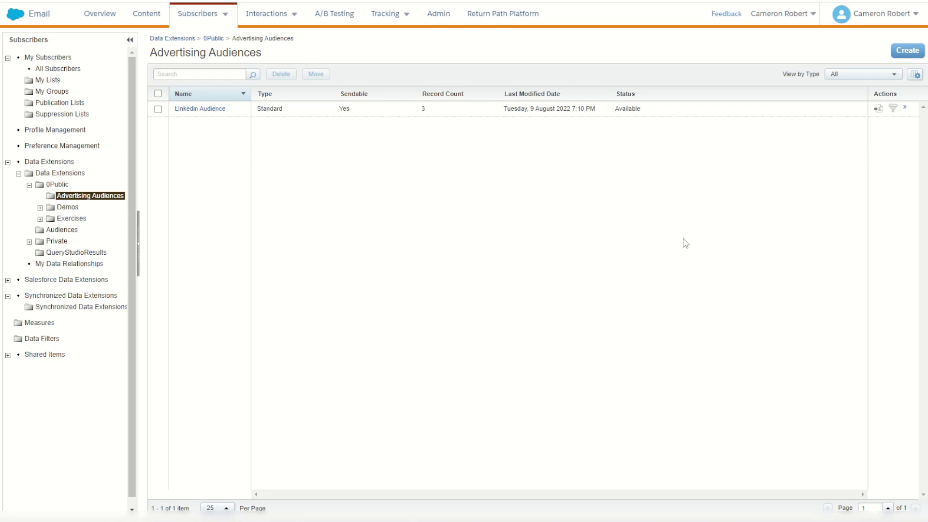
Start a sendable standard data extension named 'Created Last 12 Months' and reach the fields step
left_click(907, 50)
left_click(557, 268)
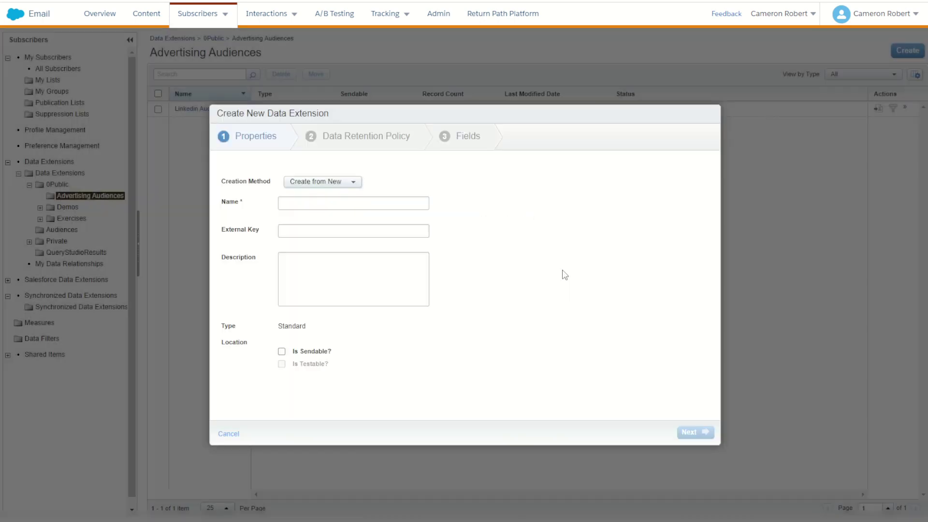
left_click(376, 204)
type("Created Last 12 Months")
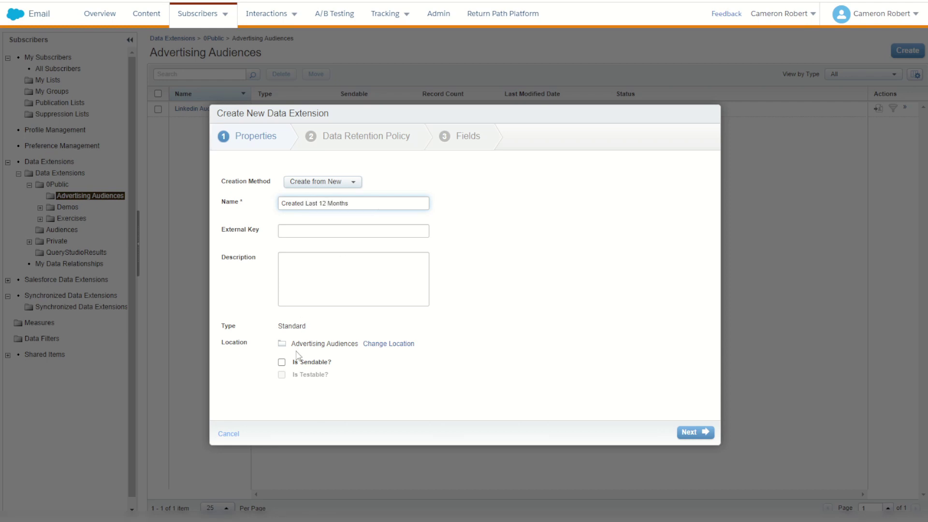
left_click(303, 362)
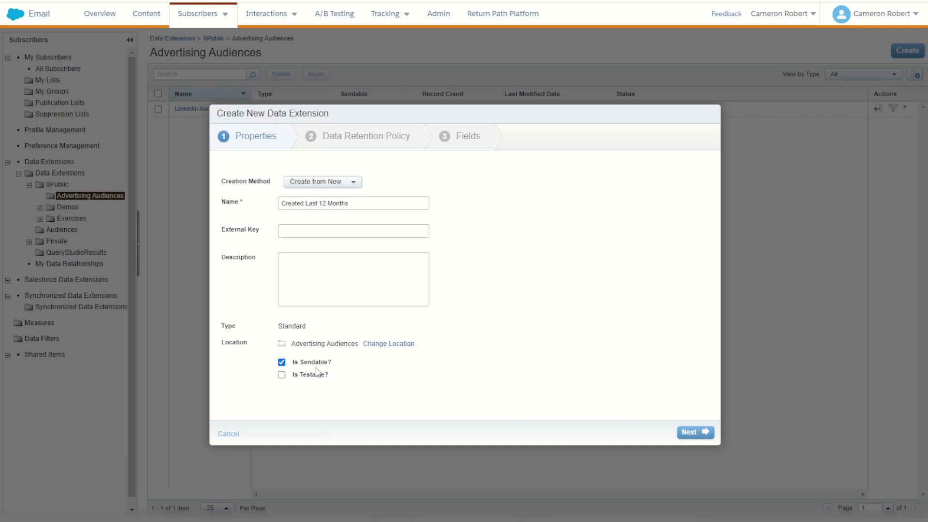
left_click(688, 433)
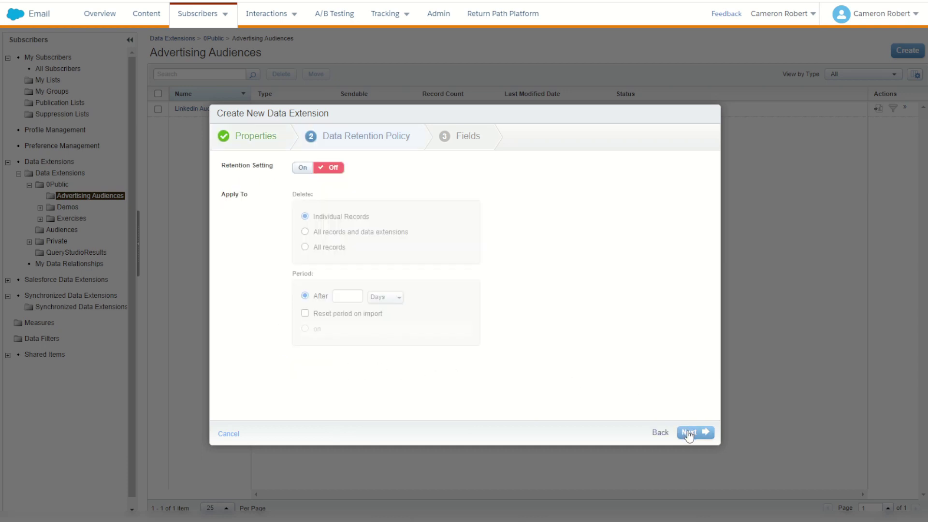
left_click(689, 432)
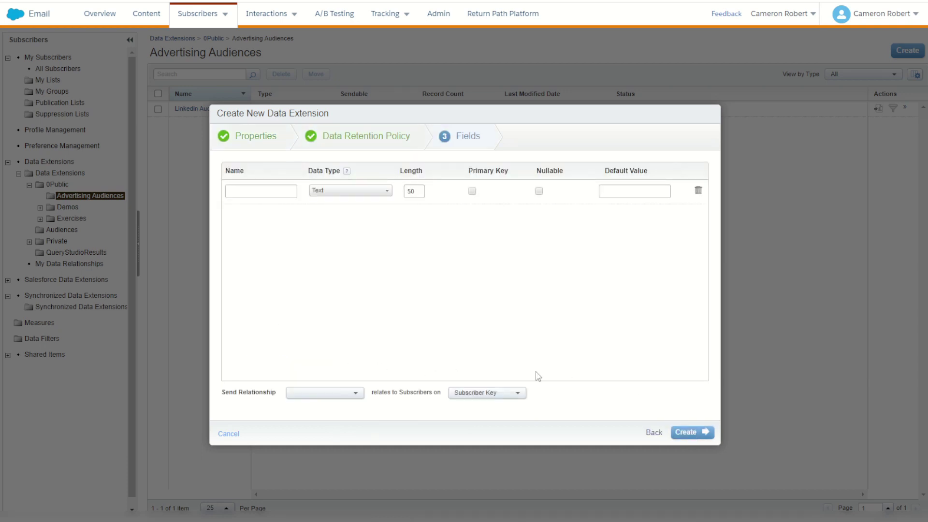
Add a SubscriberKey field of length 150 as the primary key
left_click(279, 196)
type("SubscriberKey")
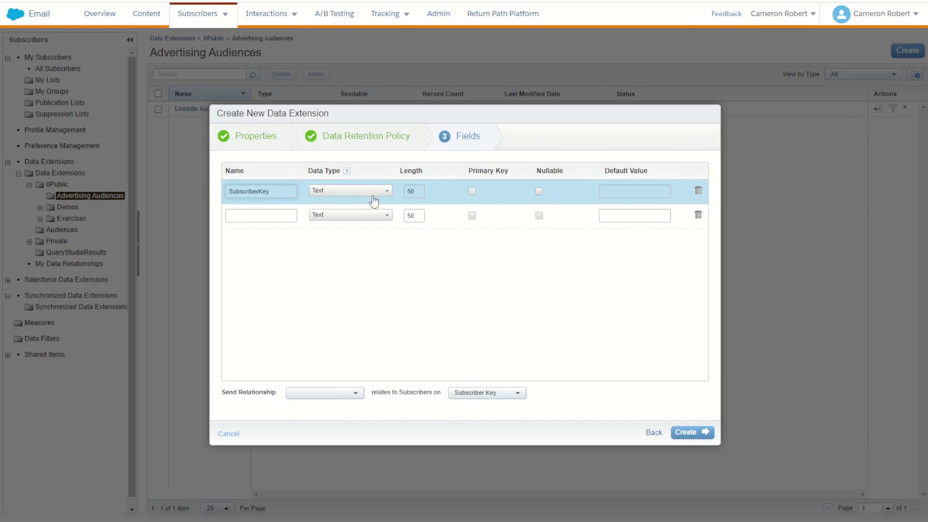
left_click(407, 192)
type("1")
left_click(473, 192)
Add an EmailAddress field of type EmailAddress and remove the empty third row
left_click(284, 213)
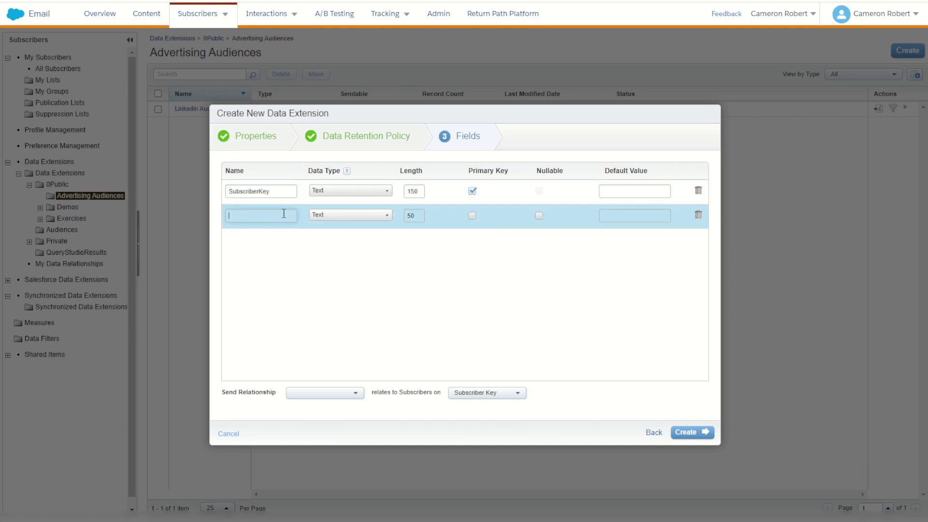
type("EmailAddress")
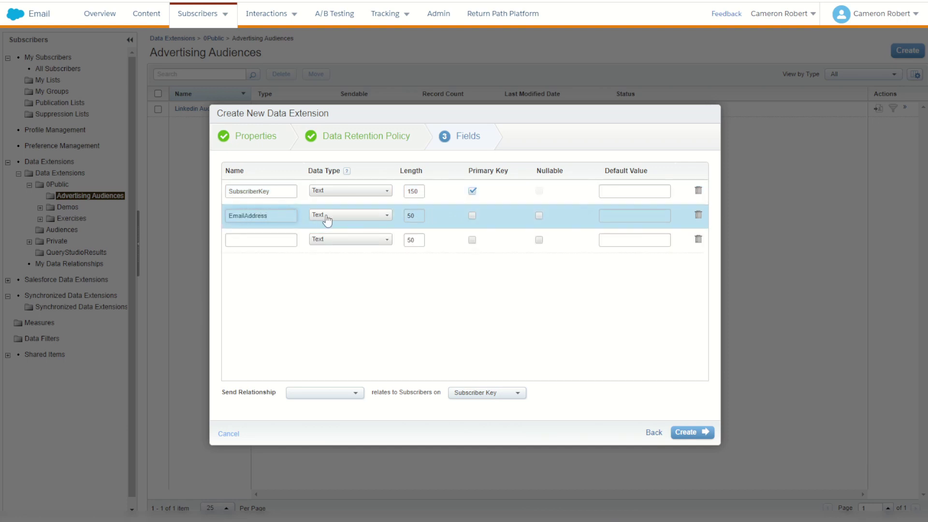
left_click(325, 216)
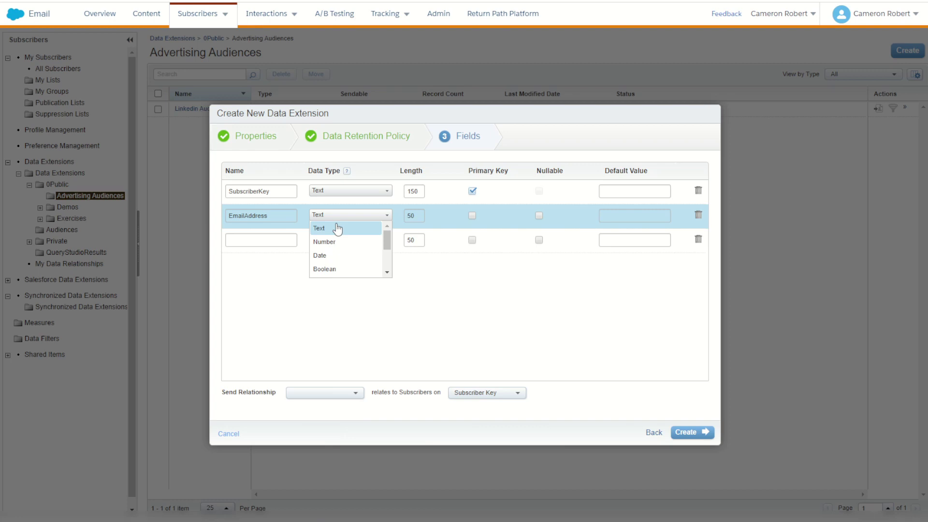
scroll(338, 246, "down", 3)
left_click(337, 231)
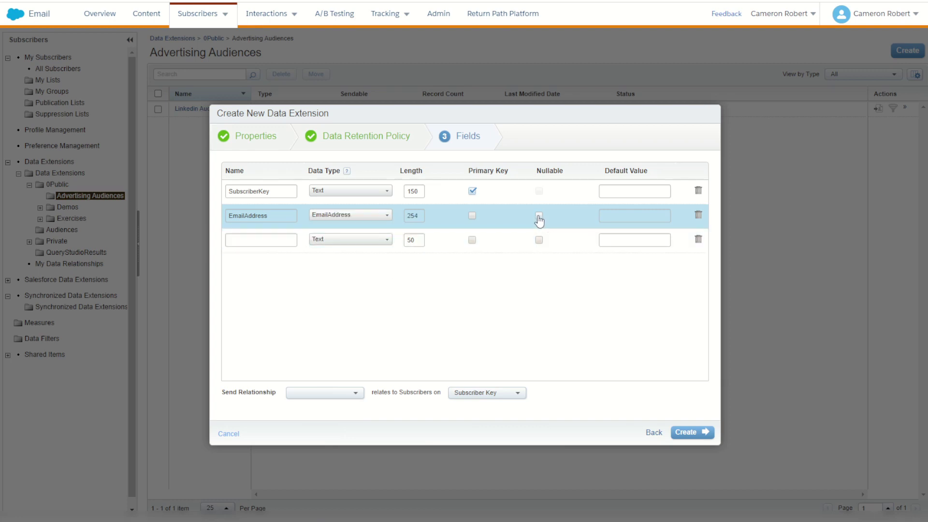
left_click(697, 240)
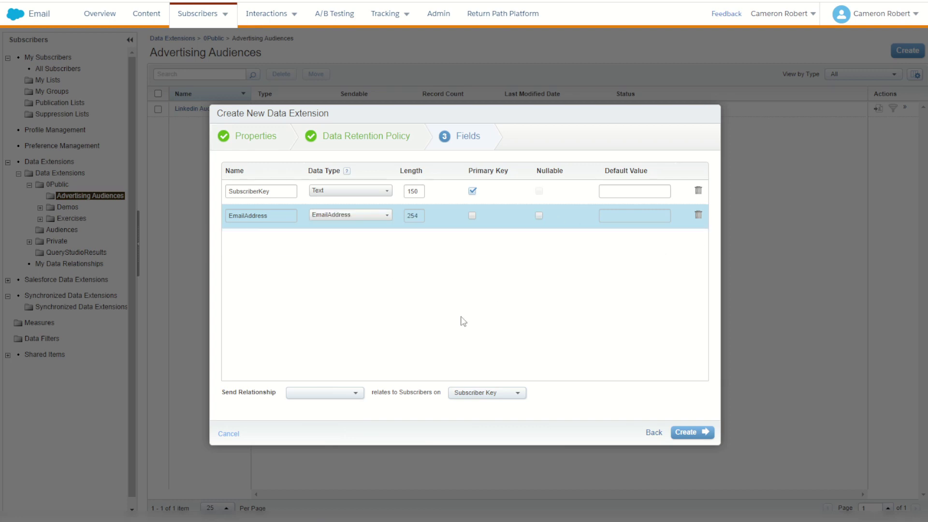
Relate subscribers on SubscriberKey and create the data extension
left_click(341, 398)
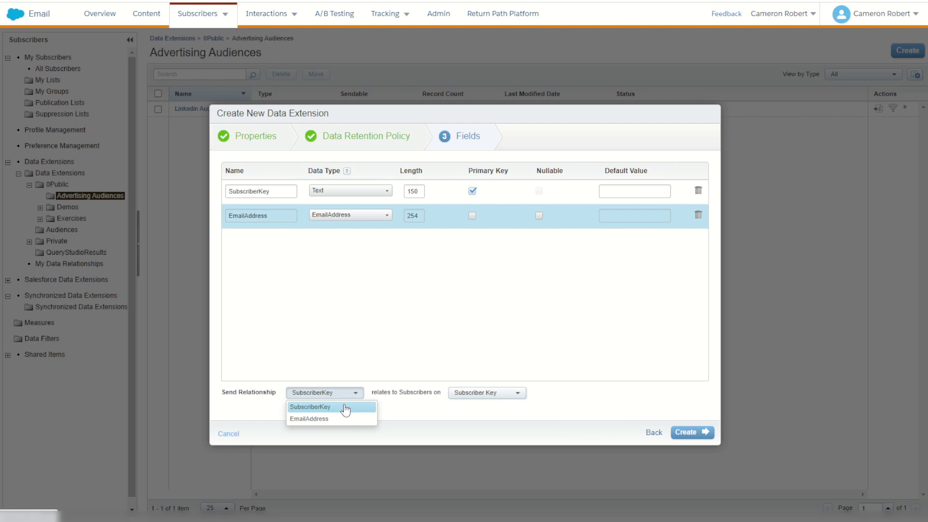
left_click(343, 407)
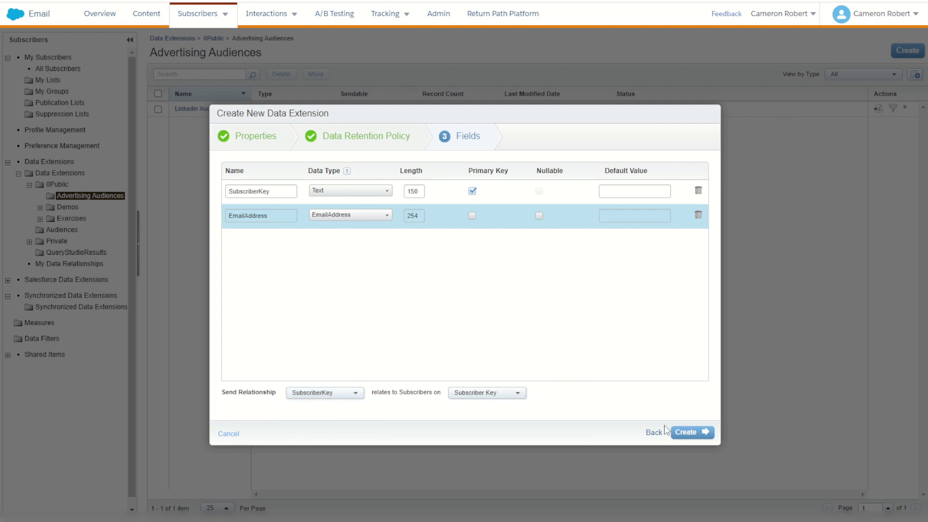
left_click(690, 433)
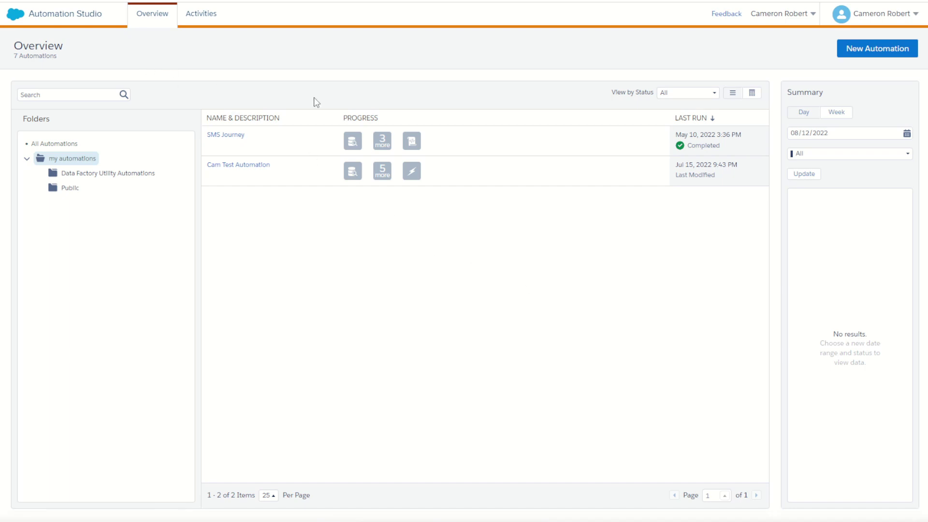
Create a new automation named 'Daily Audience Refresh' with a Schedule starting source
left_click(866, 54)
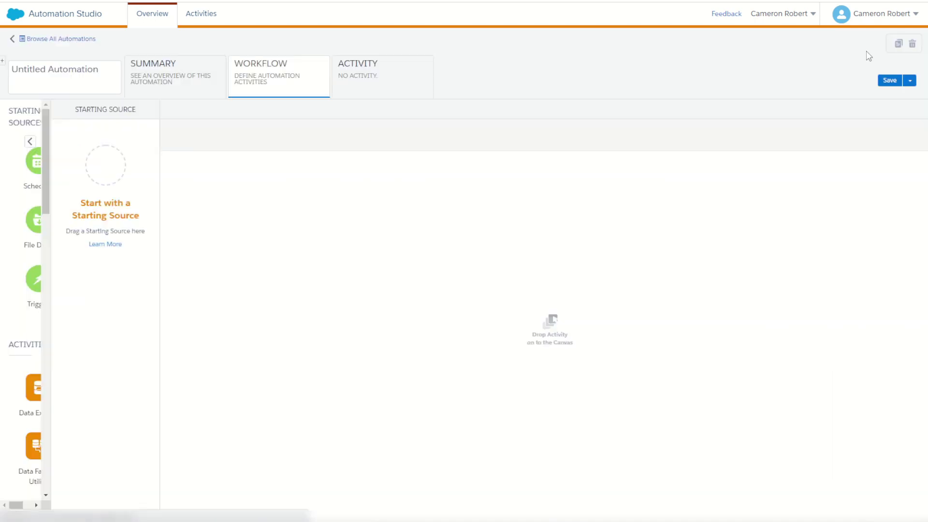
left_click(70, 75)
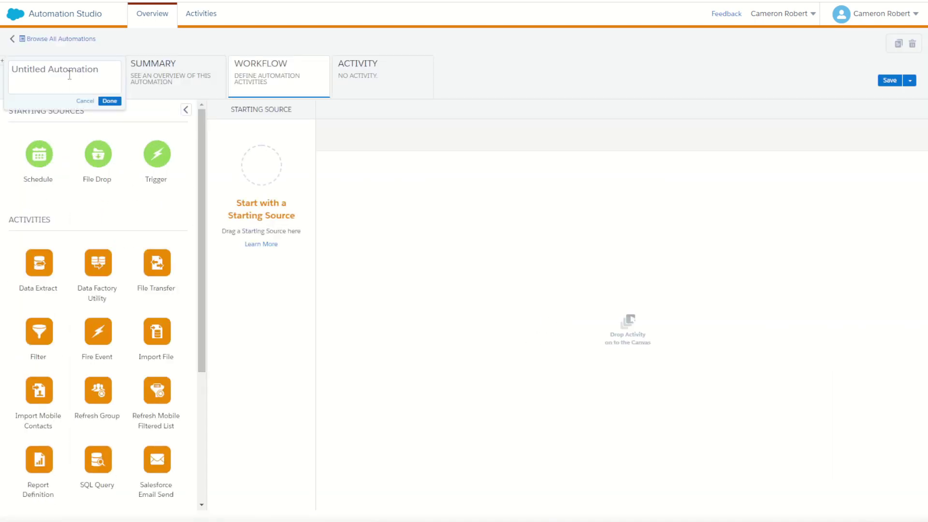
type("Daily Audience Refresh")
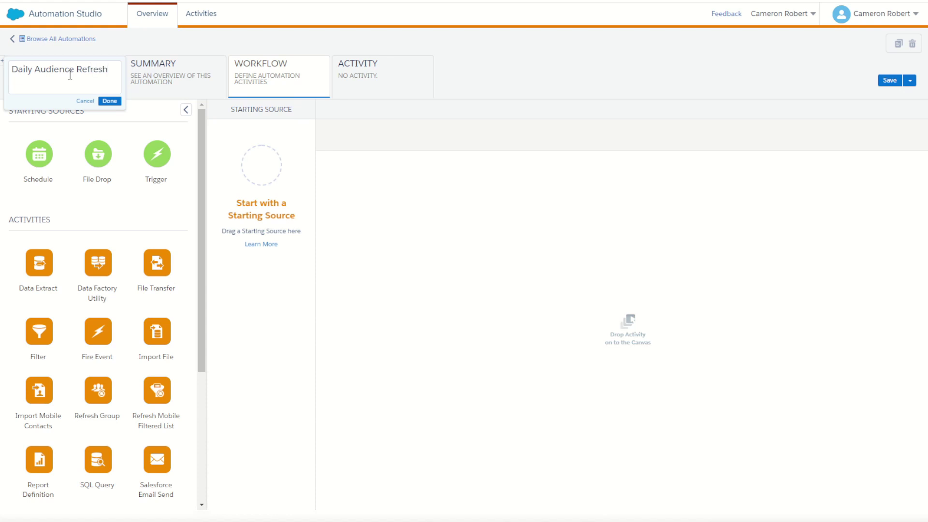
left_click(110, 101)
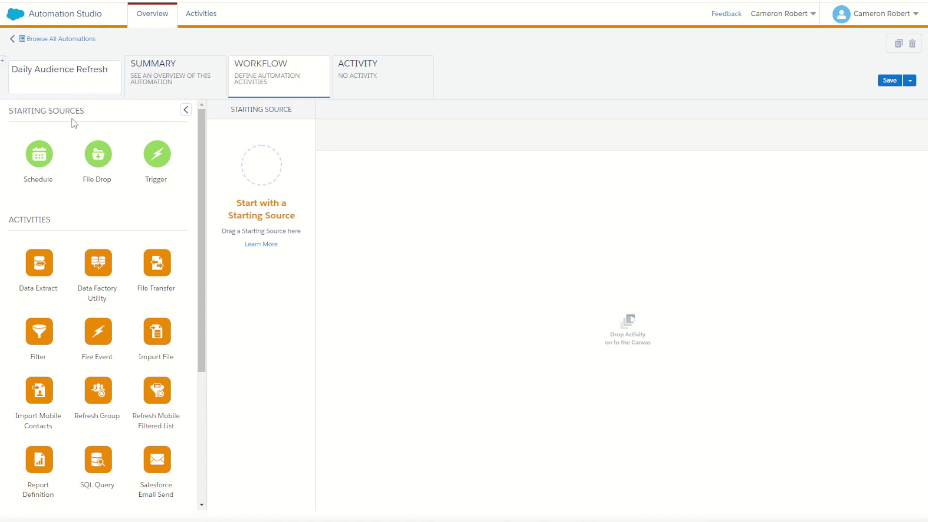
left_click_drag(39, 153, 261, 165)
scroll(131, 321, "down", 1)
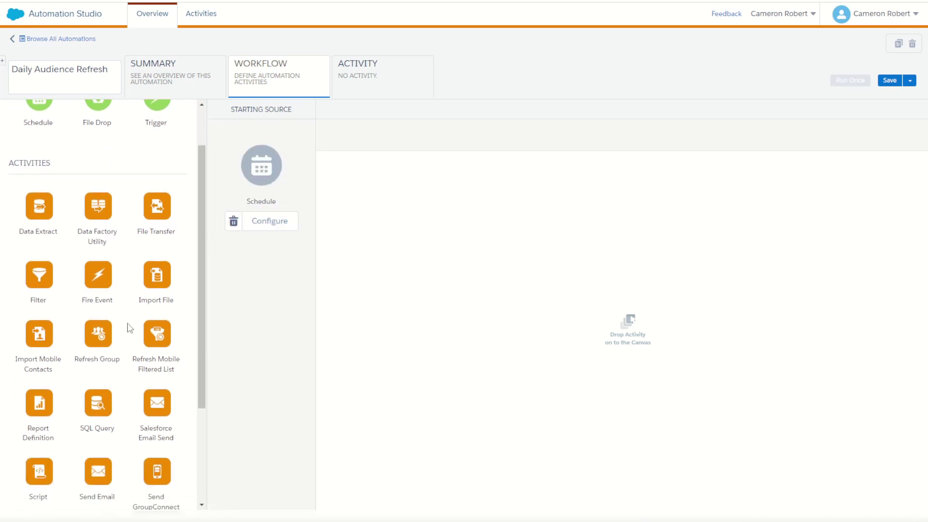
Add a SQL Query step using a new query activity named 'Created Last 12 Months'
left_click_drag(97, 405, 435, 222)
left_click(416, 216)
left_click(698, 86)
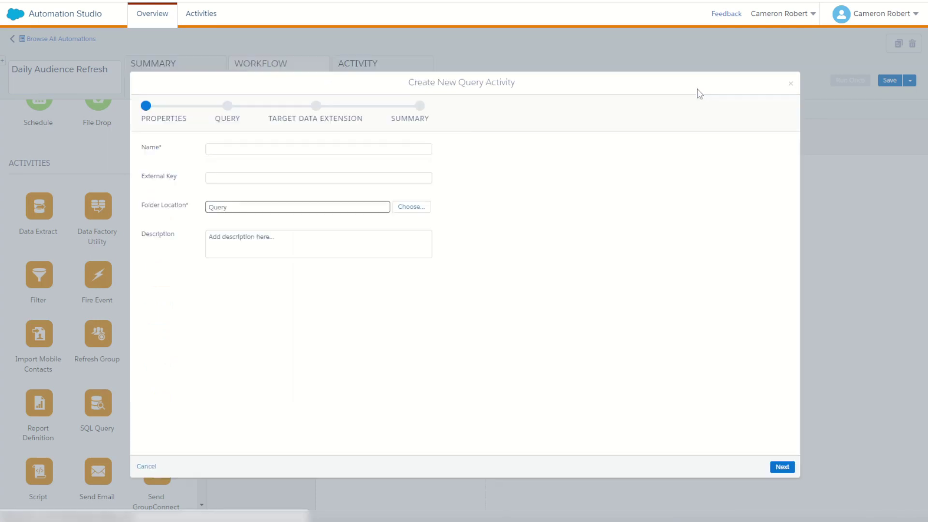
left_click(244, 150)
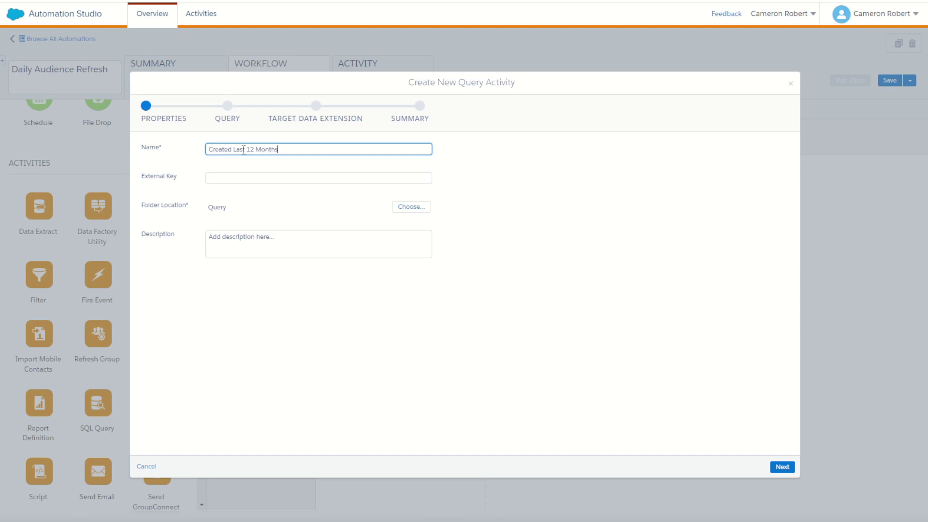
left_click(568, 221)
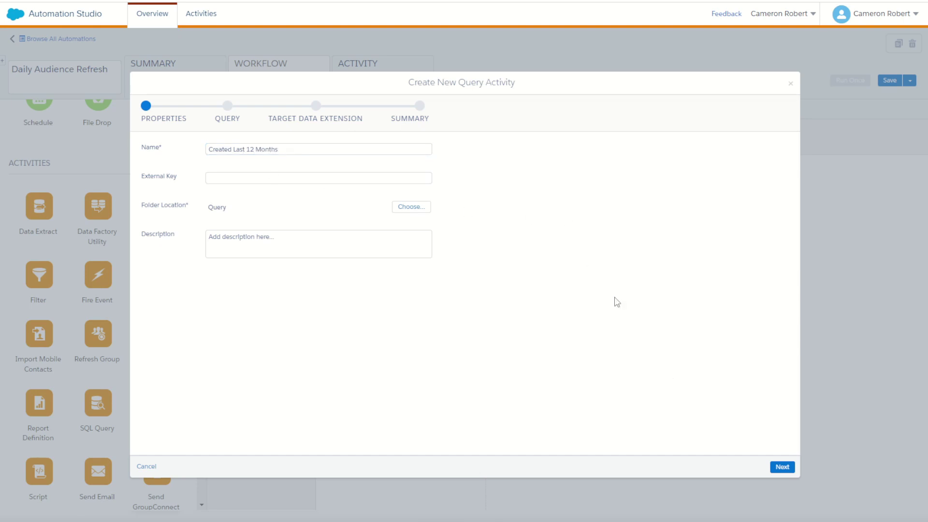
left_click(780, 468)
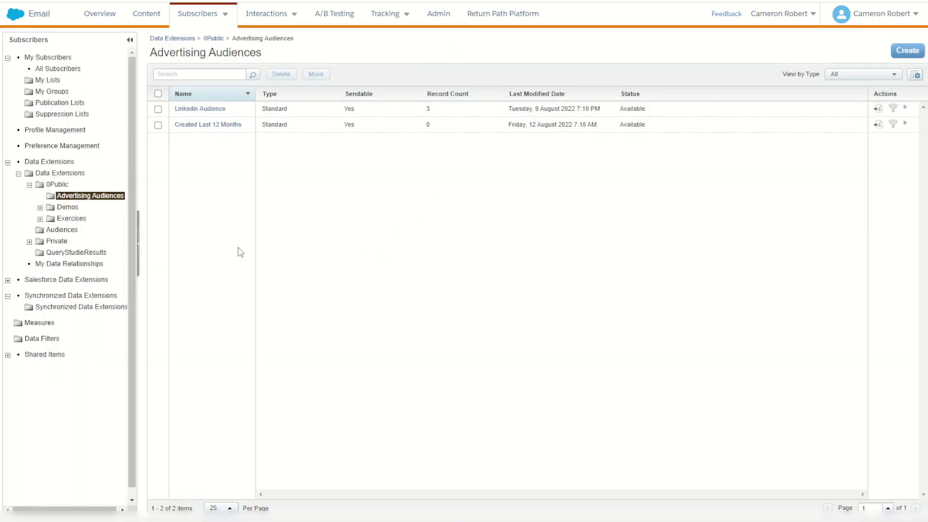
Paste the Contact_Salesforce table name from Synchronized Data Extensions into the query draft
left_click(81, 309)
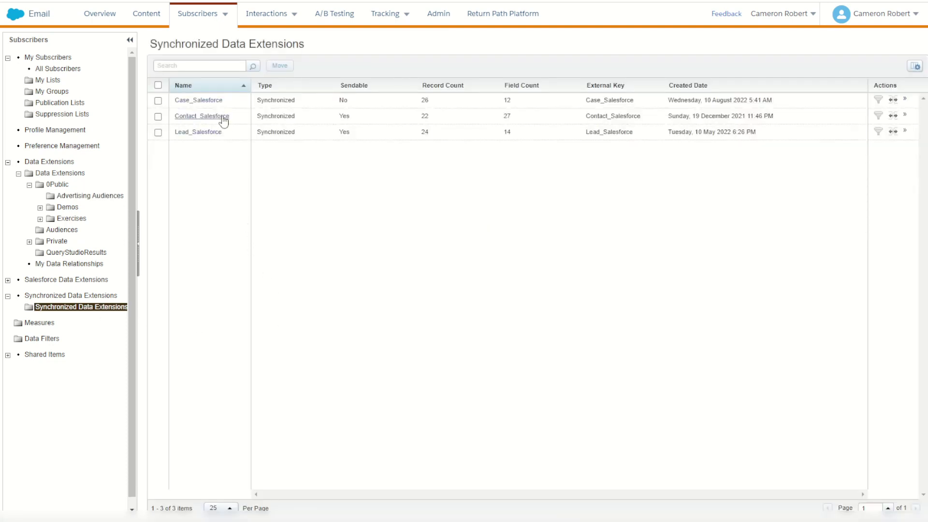
left_click_drag(236, 121, 177, 122)
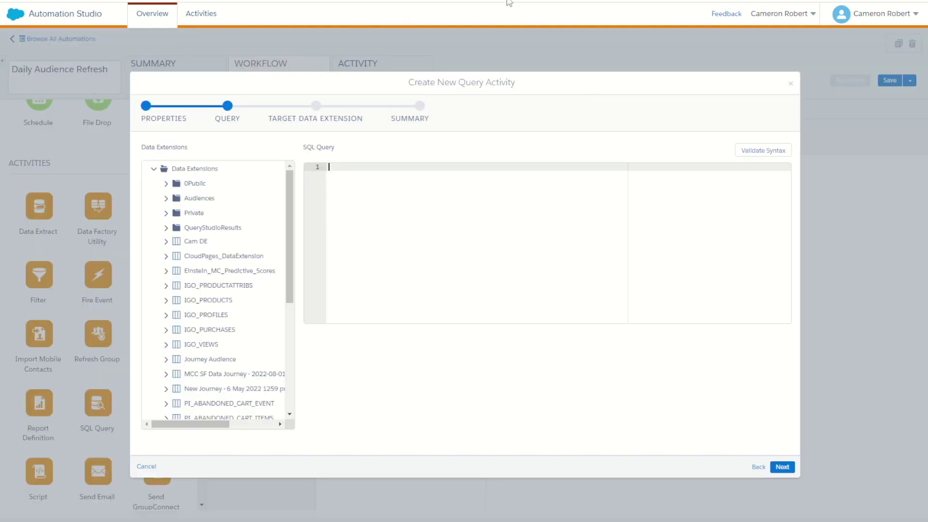
type("Contact_Salesforce")
key("Return")
key("Return")
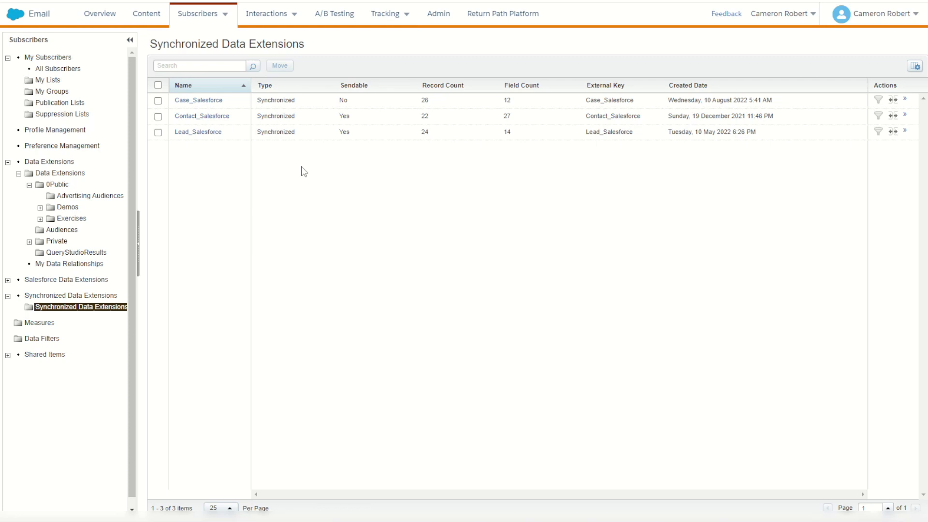
Add Id to the query and copy the Email field name from Contact_Salesforce's fields
left_click(221, 118)
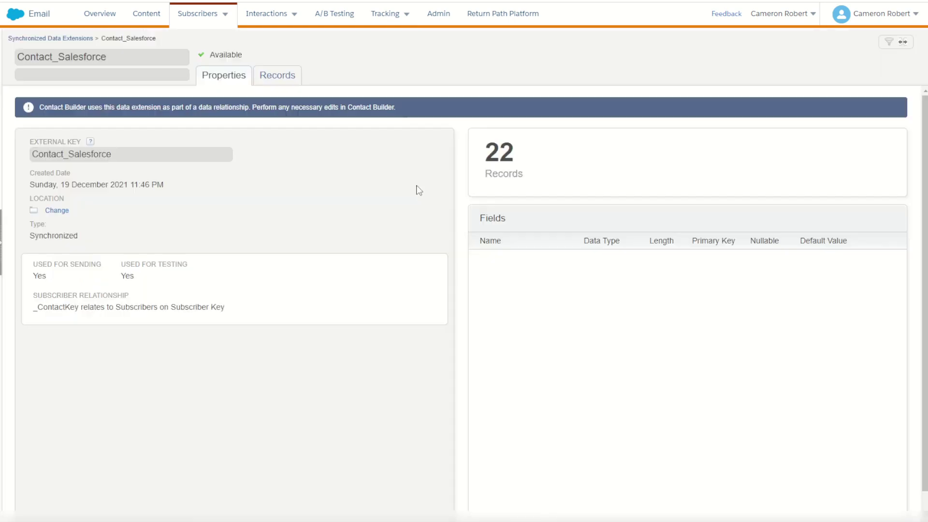
scroll(499, 416, "down", 2)
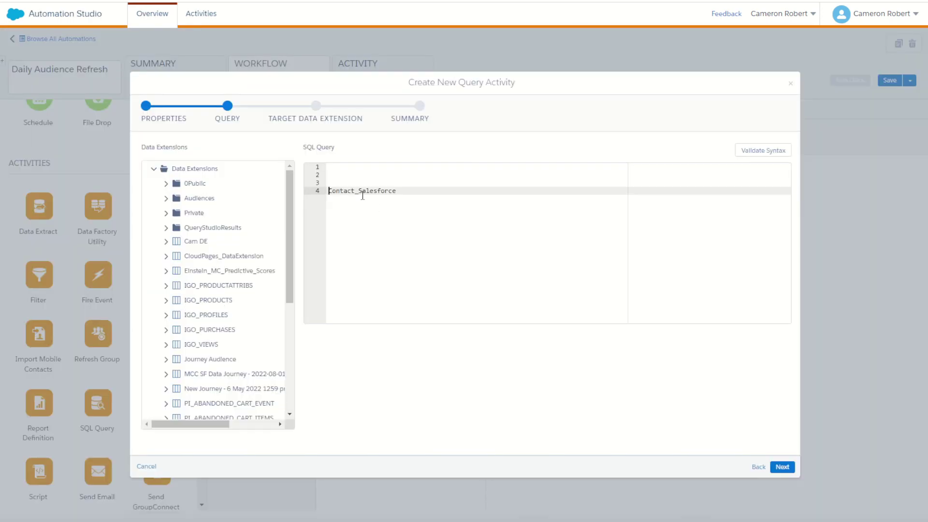
key("Return")
key("Return")
key("Return")
left_click(344, 174)
type("Id")
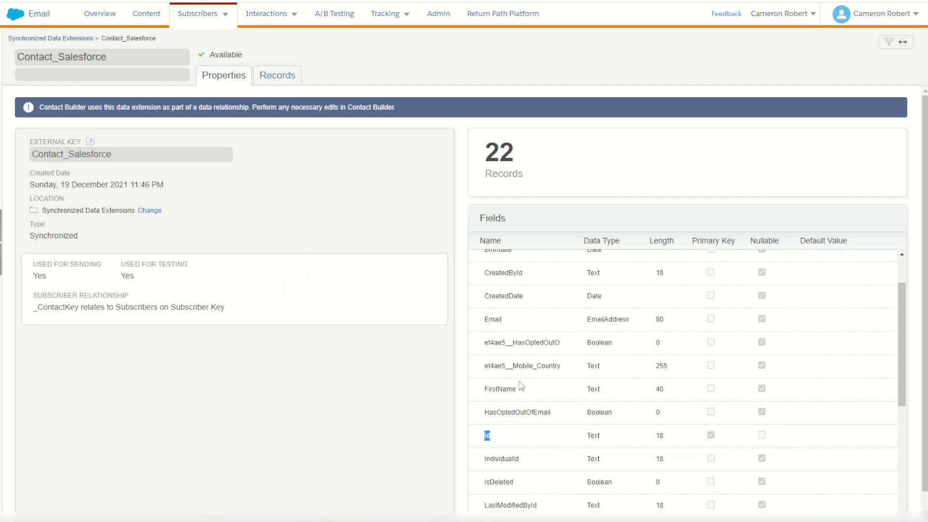
double_click(497, 321)
key("ctrl+c")
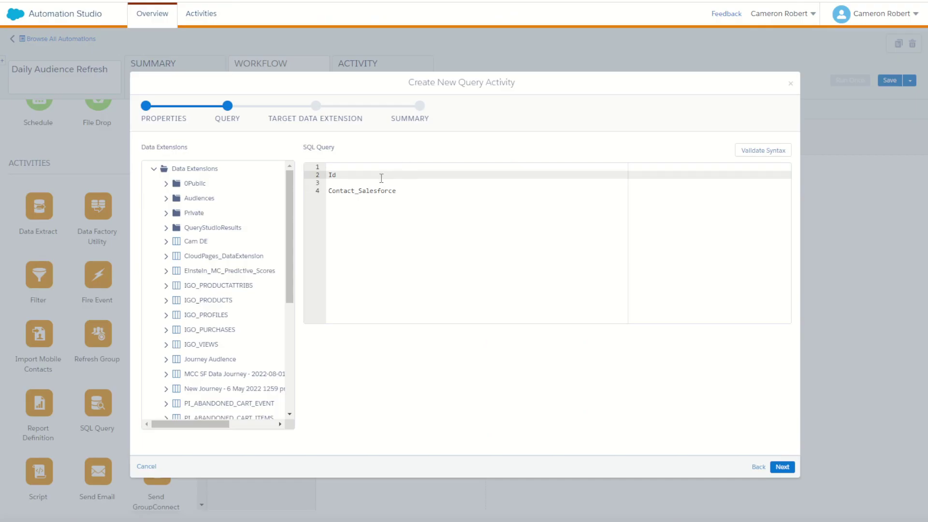
Paste Email on line 3 and write 'SELECT' with 'Id as SubscriberKey'
left_click(368, 184)
key("ctrl+v")
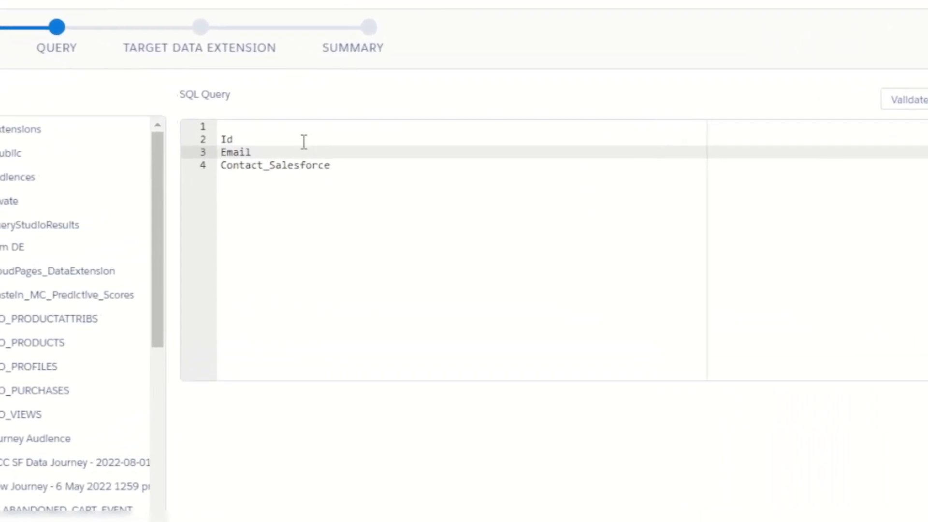
left_click(283, 128)
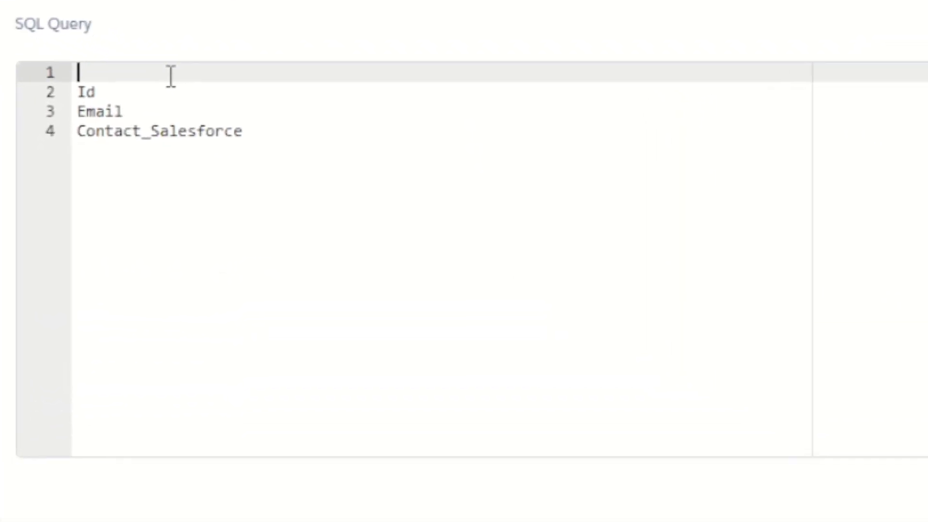
type("SLEE")
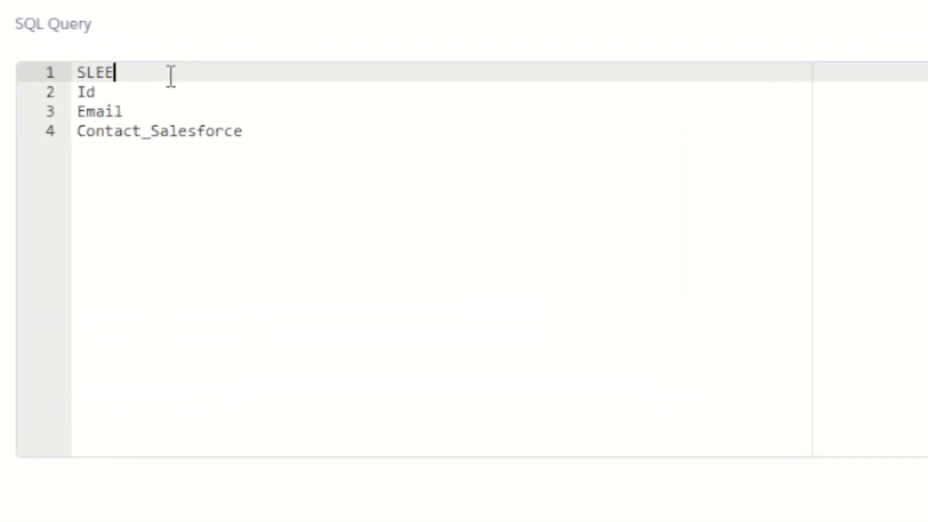
key("BackSpace")
key("BackSpace")
key("BackSpace")
type("ELECT")
key("Right")
key("Right")
key("Right")
key("Right")
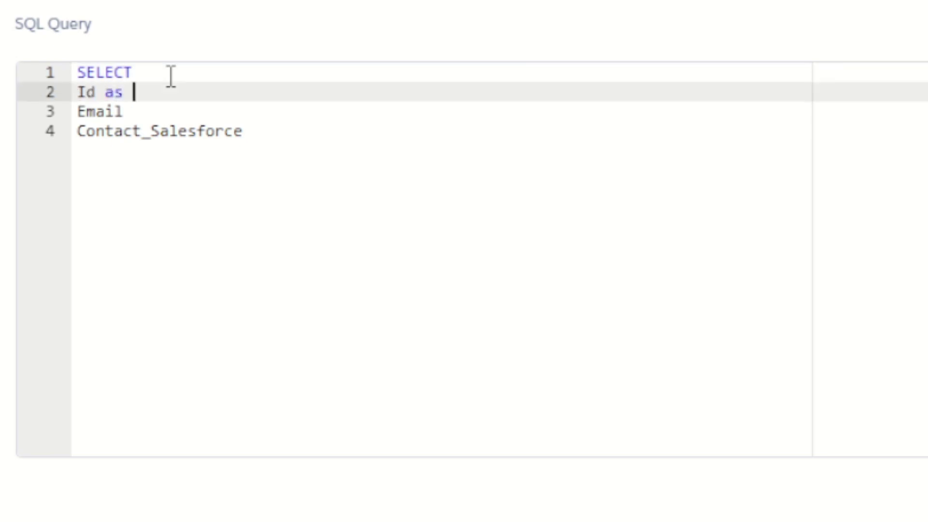
type("Subscreiber")
key("ctrl+BackSpace")
type("SubscriberKey")
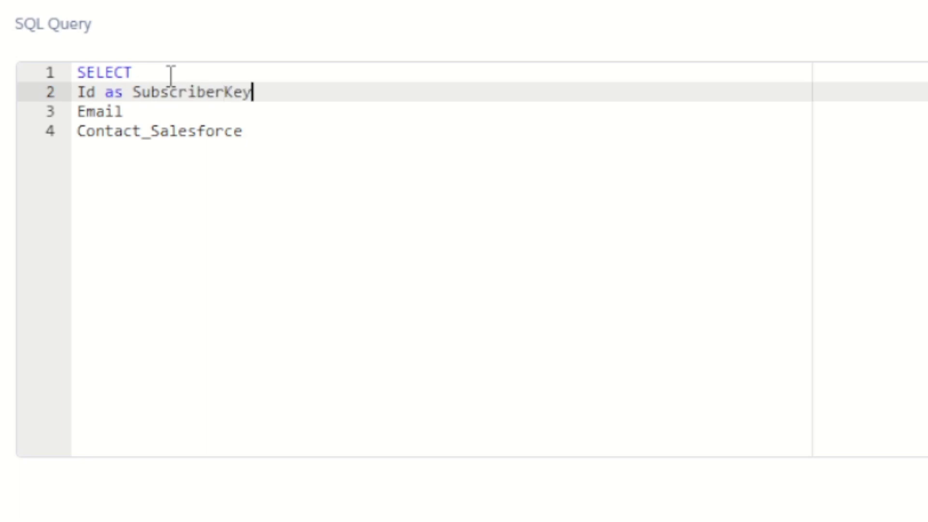
Add a comma after SubscriberKey and alias Email as EmailAddress
key("Right")
type(",")
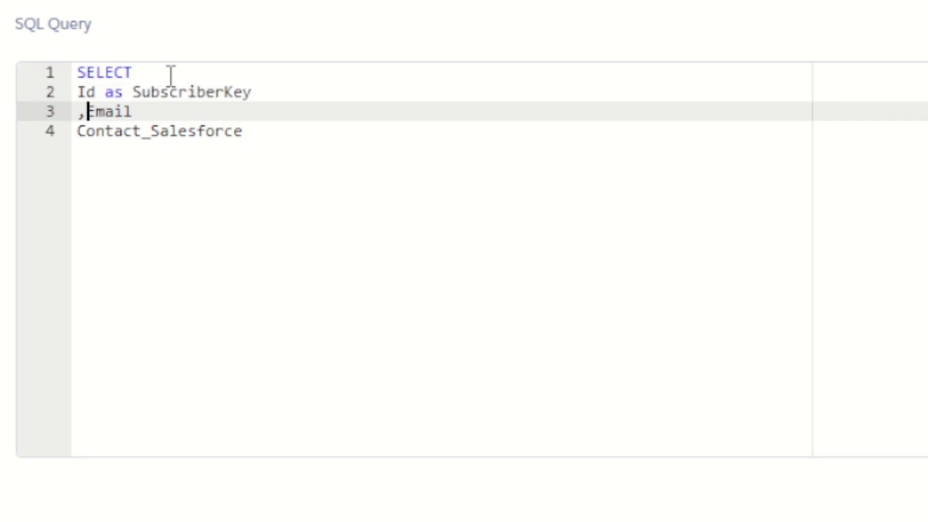
key("End")
type("as ")
type("Email")
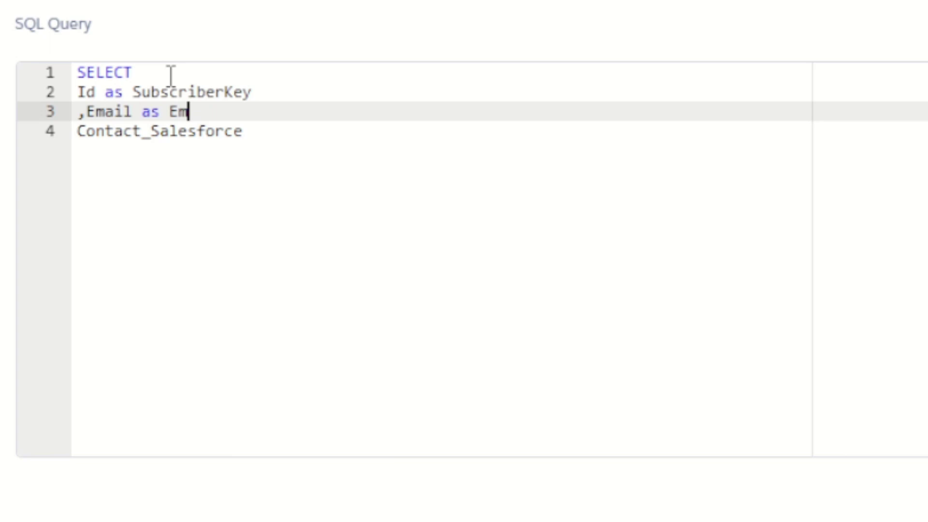
type("Adres")
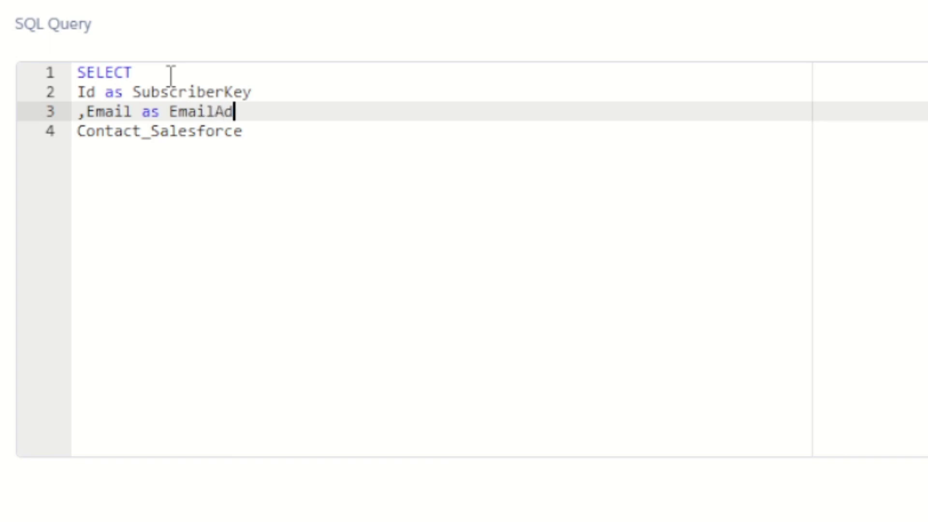
key("BackSpace")
key("BackSpace")
type("r")
key("BackSpace")
key("BackSpace")
type("dress")
Write 'FROM [Contact_Salesforce]' and begin a WHERE line below it
key("Right")
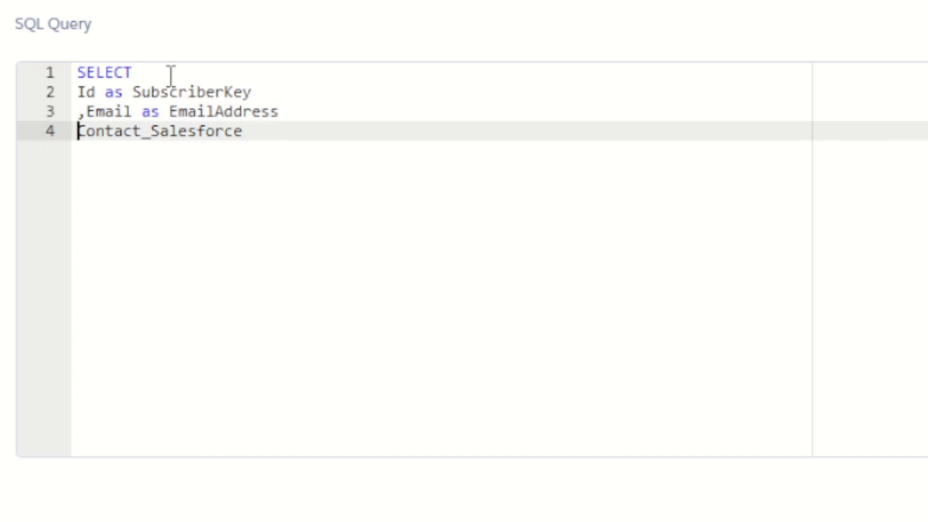
type("FROM [")
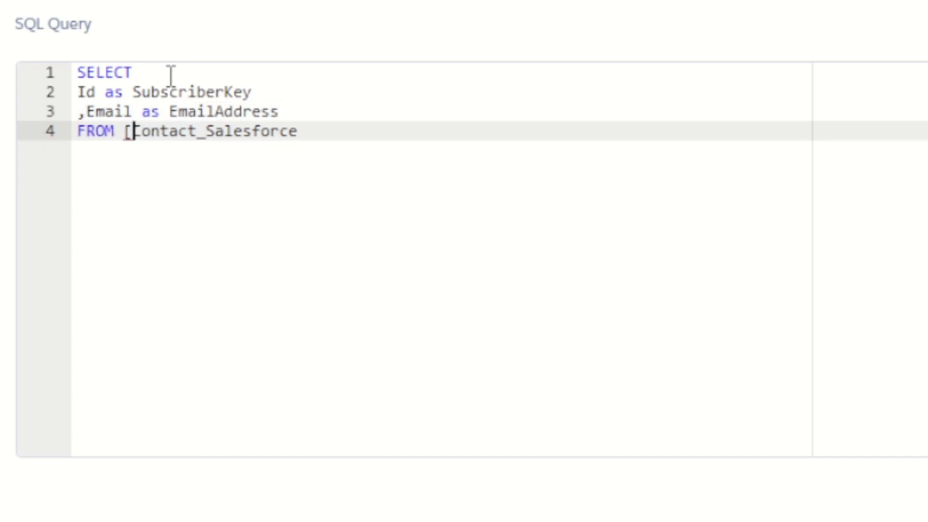
left_click(307, 138)
type("]")
key("Return")
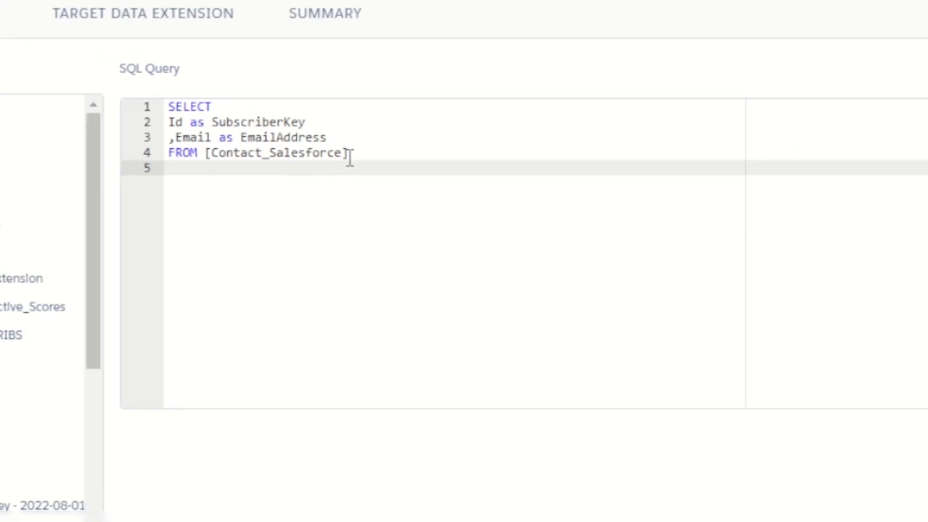
type("WHERE")
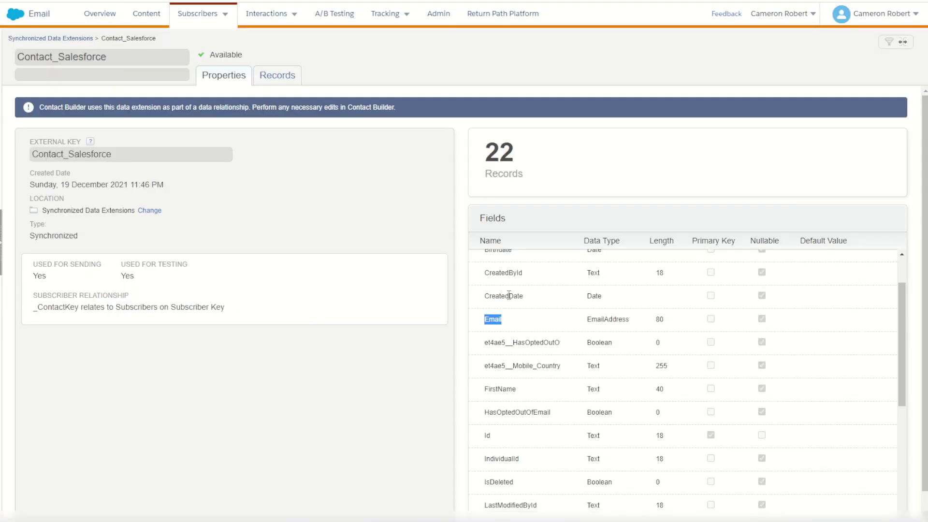
Write the WHERE condition DATEDIFF(day,CreatedDate,GetDate()) < 365
double_click(506, 296)
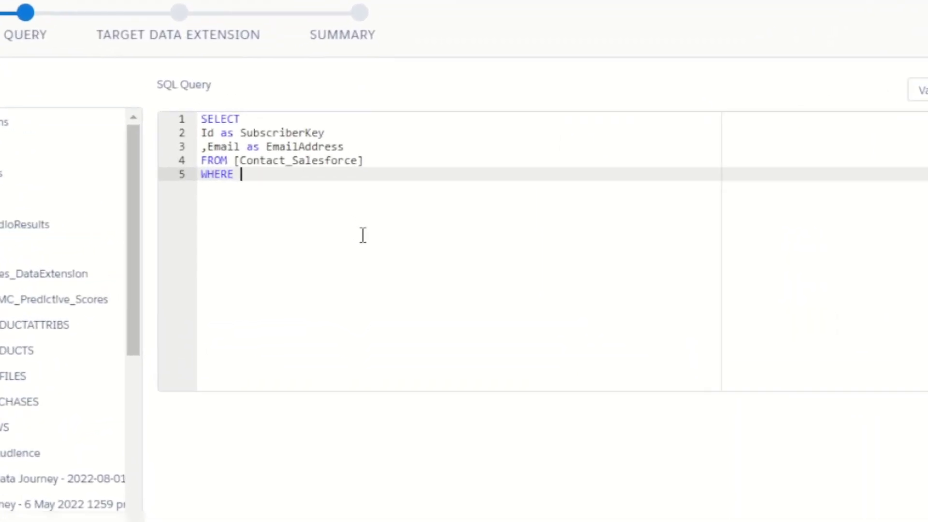
type("D")
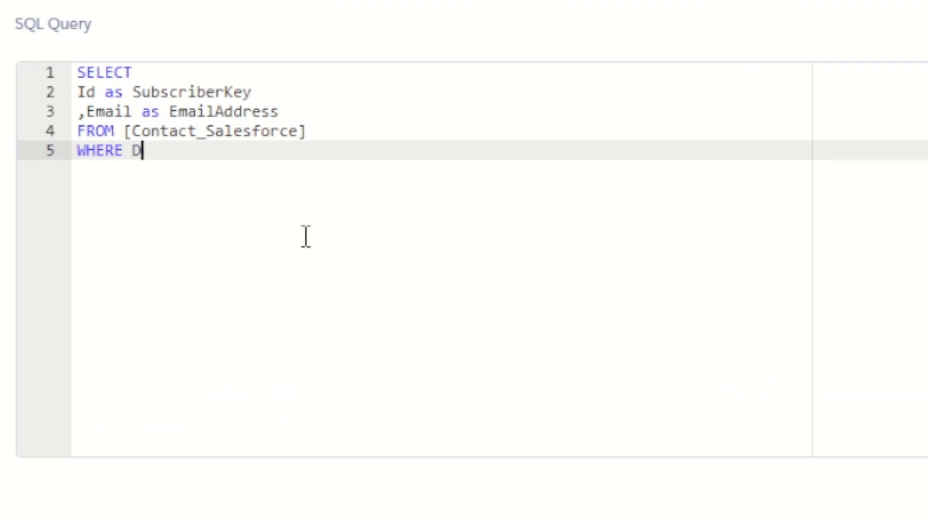
type("ATEDIFF")
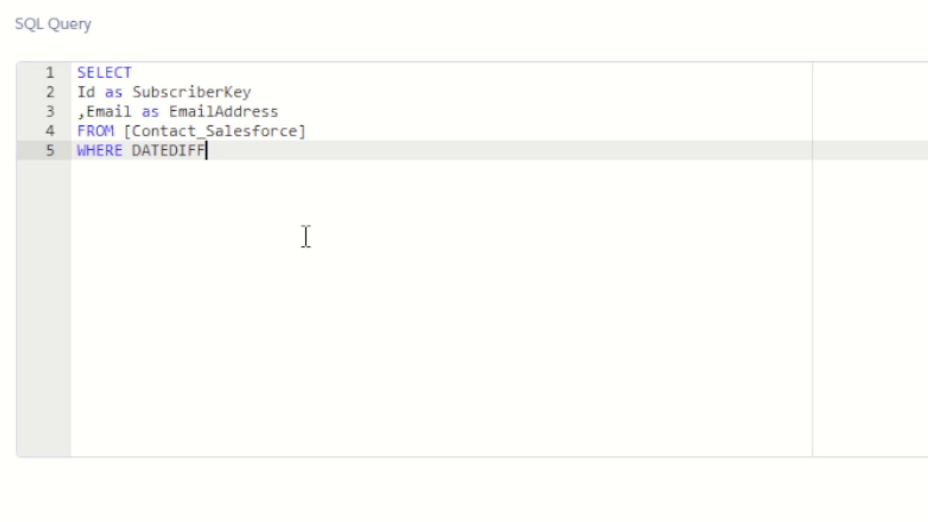
type("()")
key("Left")
type("day")
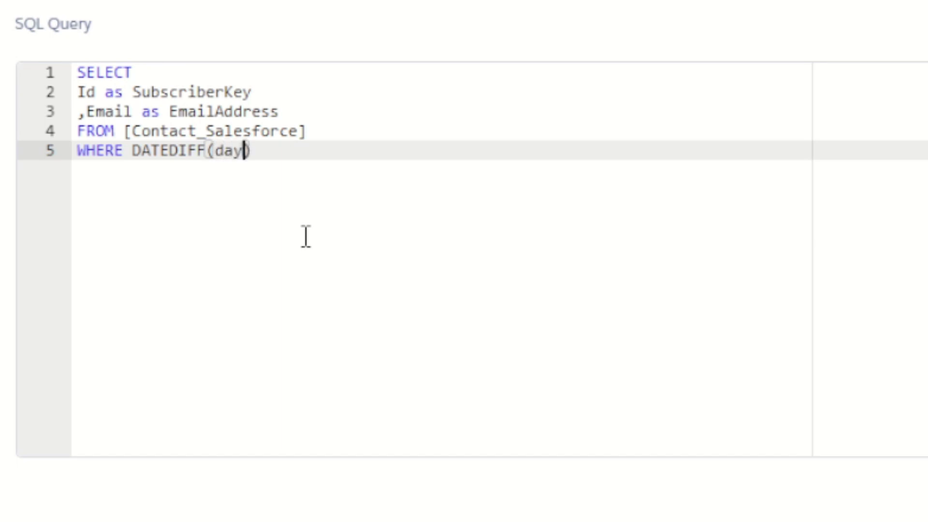
type(",CreatedDate")
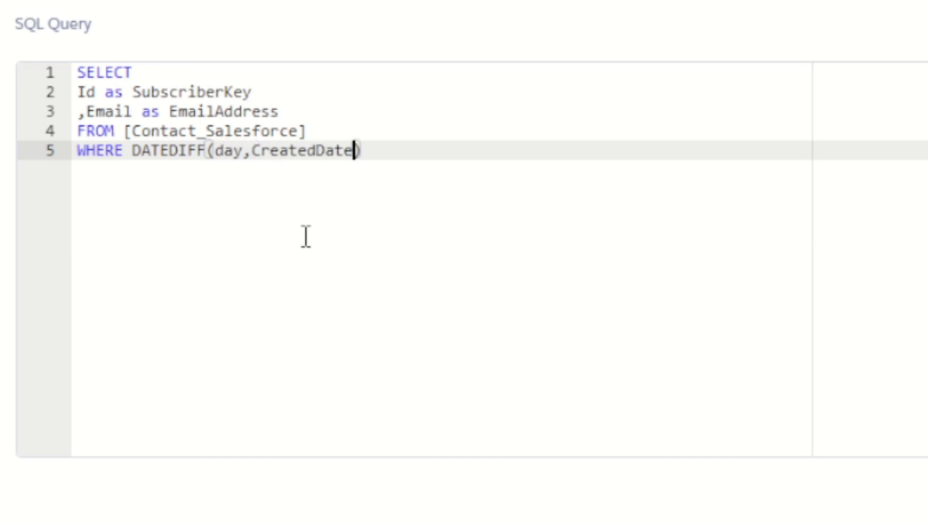
type(",")
type("GetDat")
type("e()) <")
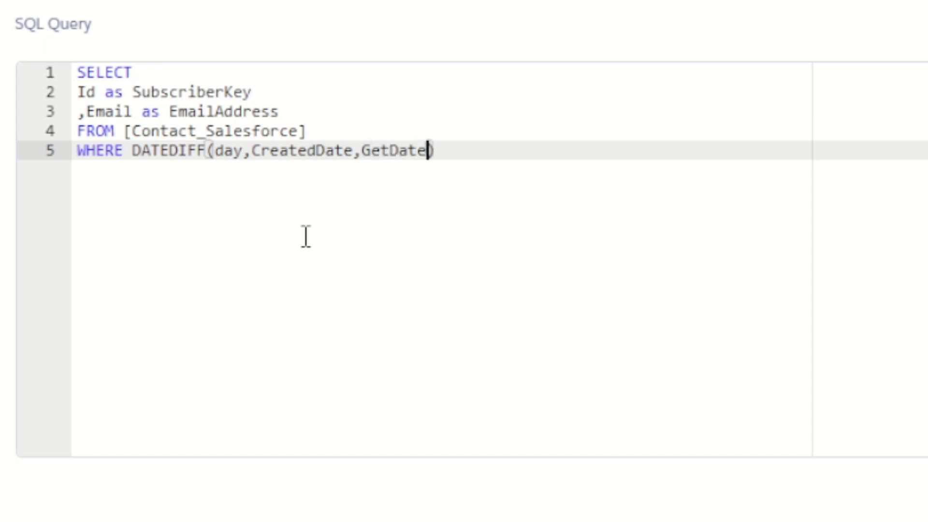
type(" 3")
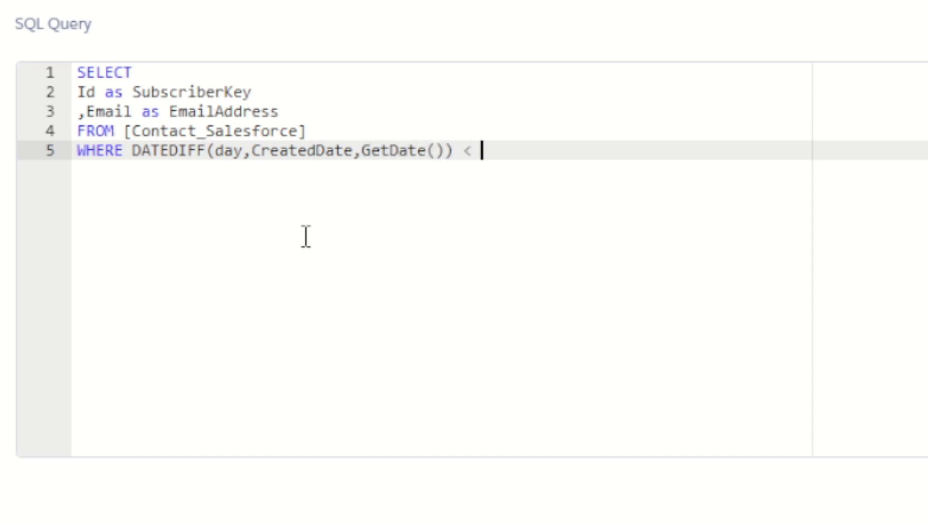
type("65")
Highlight CreatedDate, GetDate, day, 365 and the SELECT/FROM lines to explain the query
double_click(270, 152)
left_click_drag(398, 152, 371, 154)
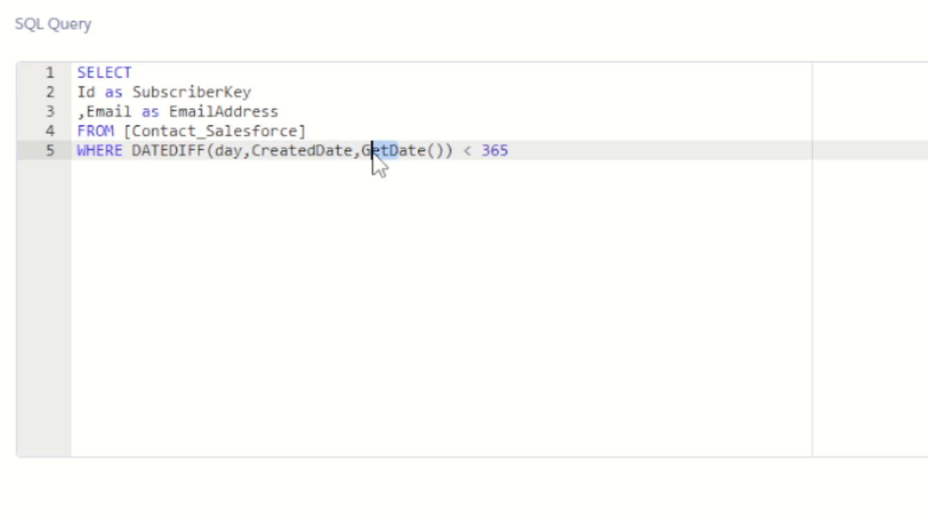
left_click_drag(270, 152, 344, 151)
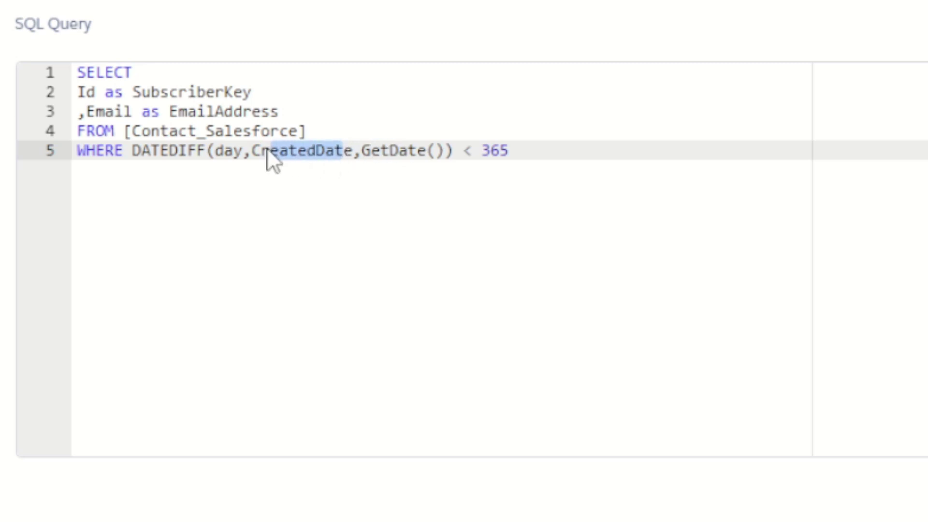
left_click(236, 153)
left_click_drag(235, 152, 213, 153)
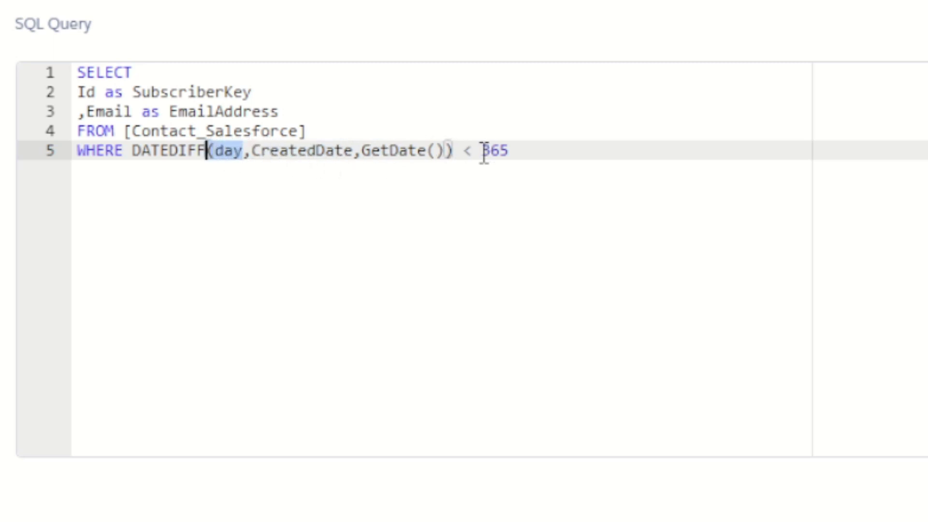
left_click_drag(483, 152, 526, 152)
left_click_drag(326, 132, 238, 56)
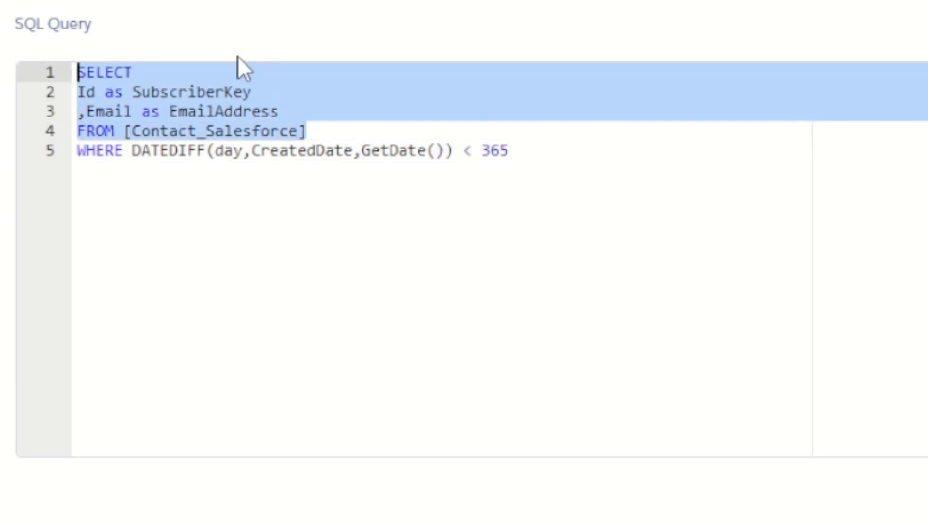
left_click(545, 155)
Add 'AND Email IS NOT NULL' on line 6 and validate the query syntax
key("Return")
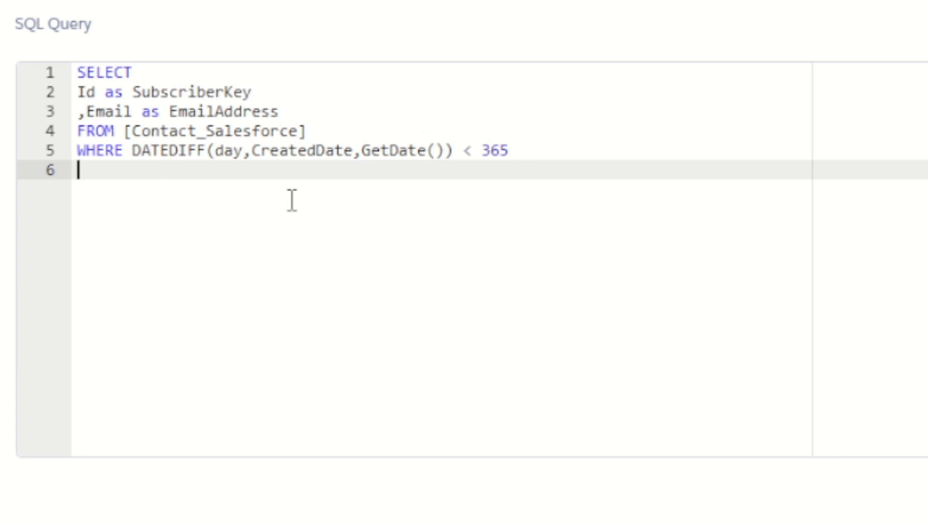
double_click(110, 110)
key("ctrl+c")
left_click(139, 183)
type("AND")
key("ctrl+v")
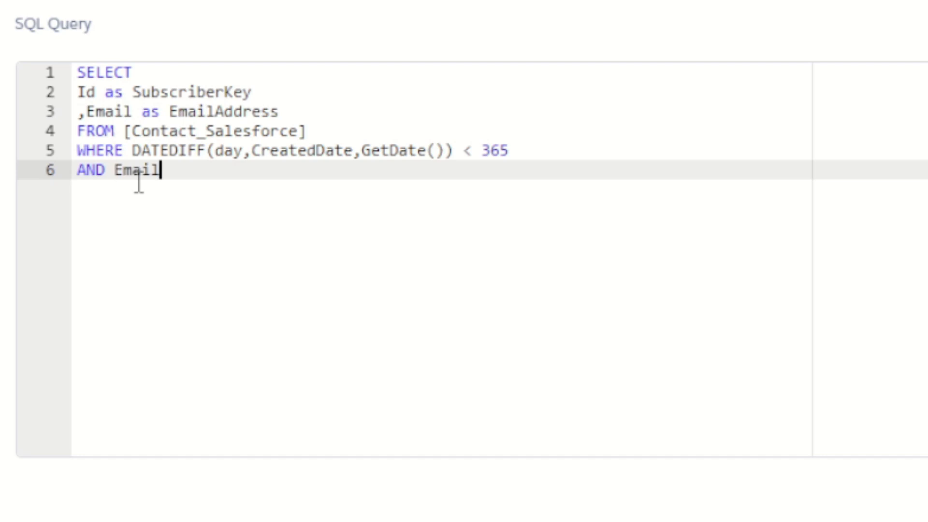
type("IS NOT NULL")
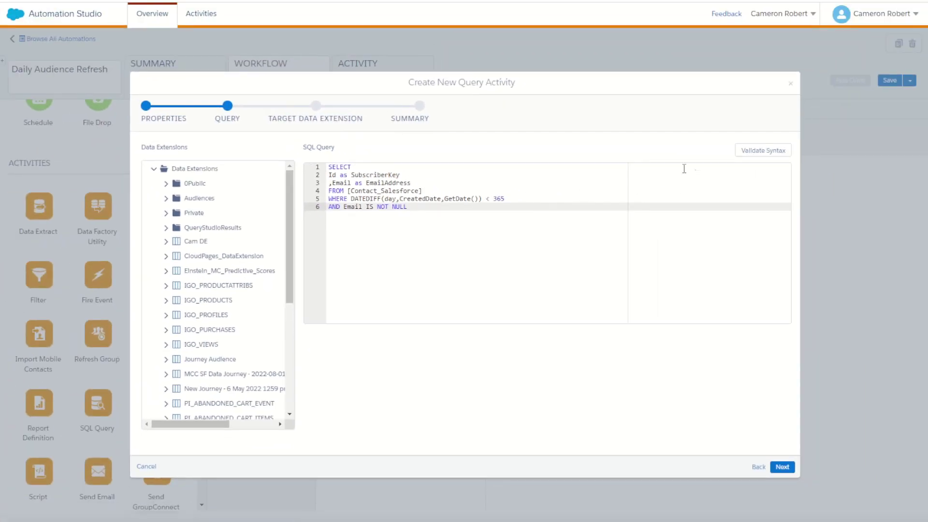
left_click(920, 91)
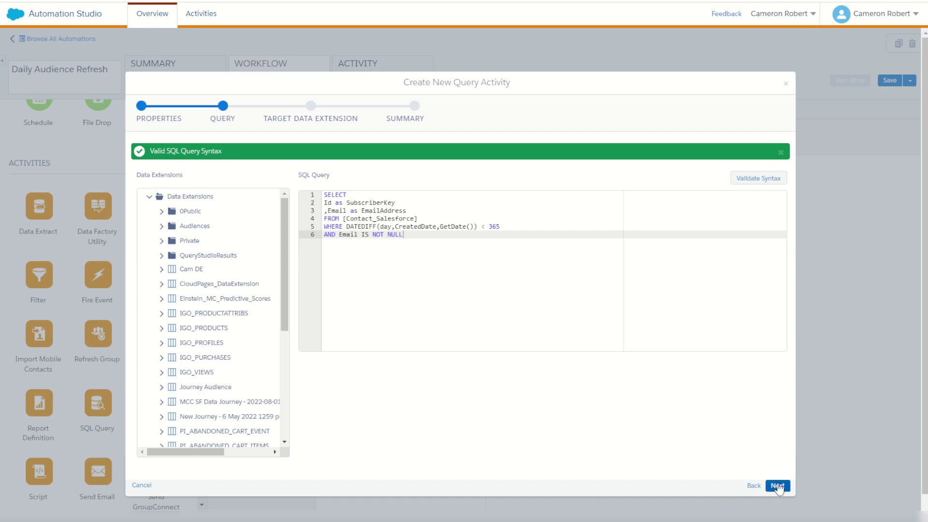
Target Created Last 12 Months in 0Public > Advertising Audiences with Overwrite and finish the activity
left_click(778, 486)
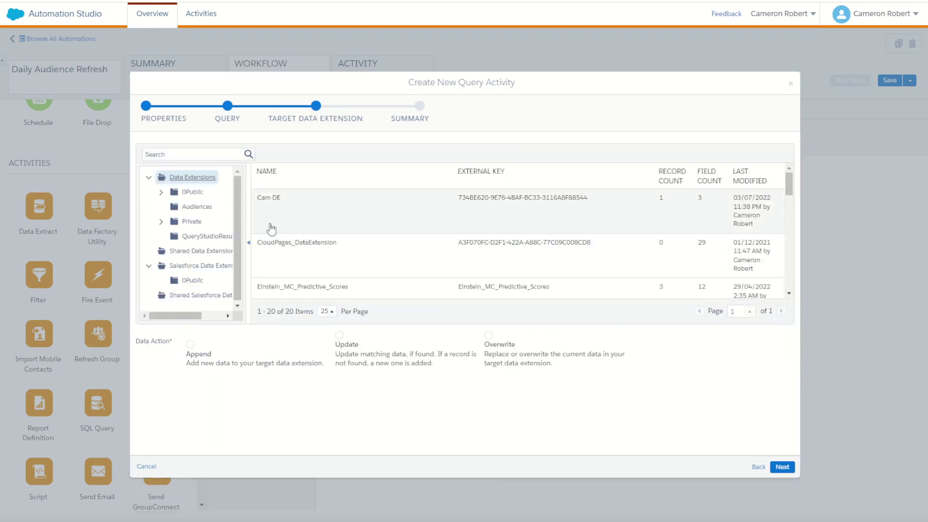
left_click(161, 192)
left_click(211, 207)
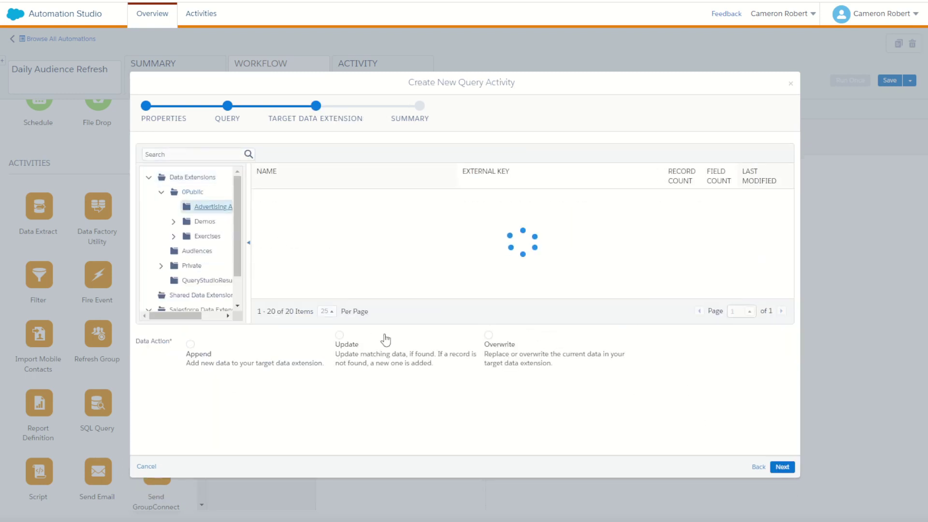
left_click(518, 357)
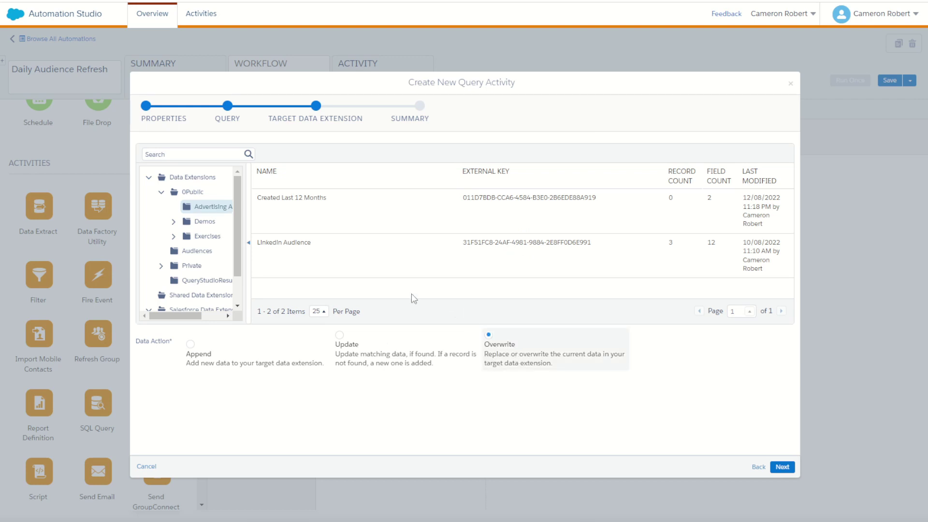
left_click(305, 215)
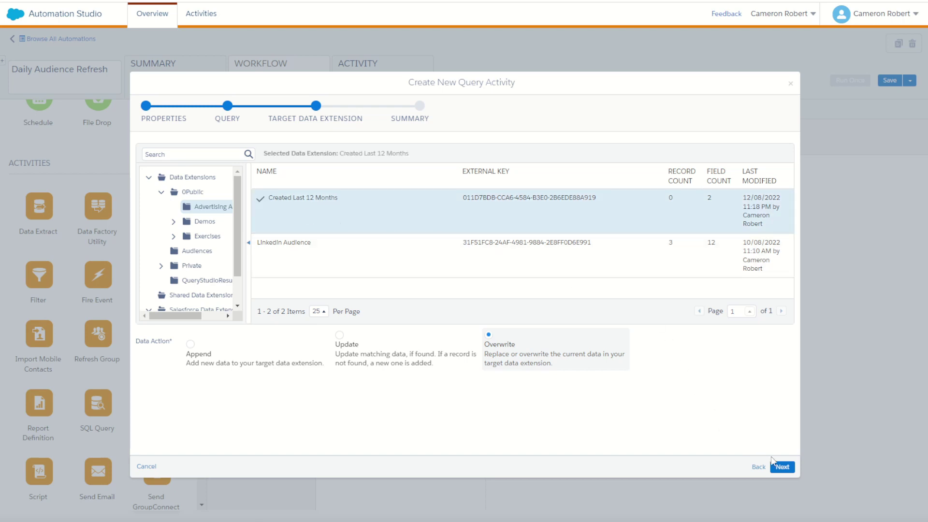
left_click(782, 467)
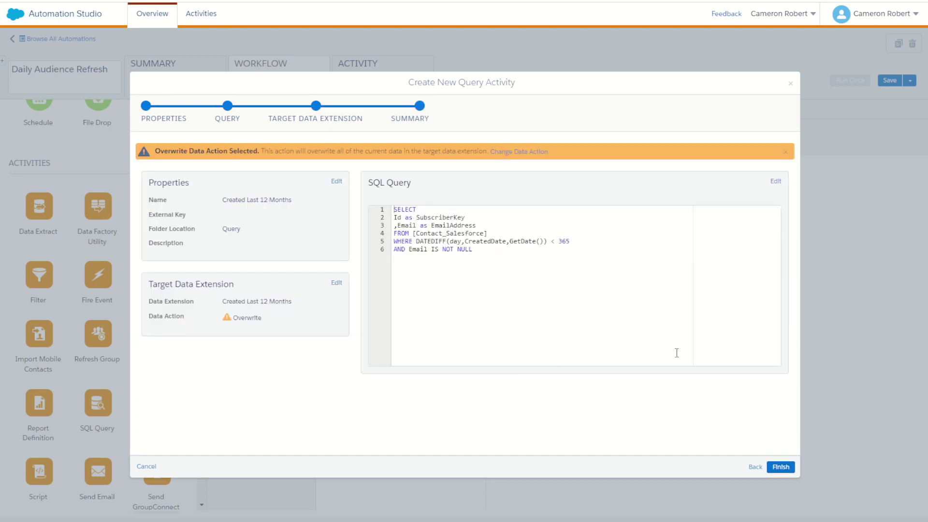
left_click(781, 466)
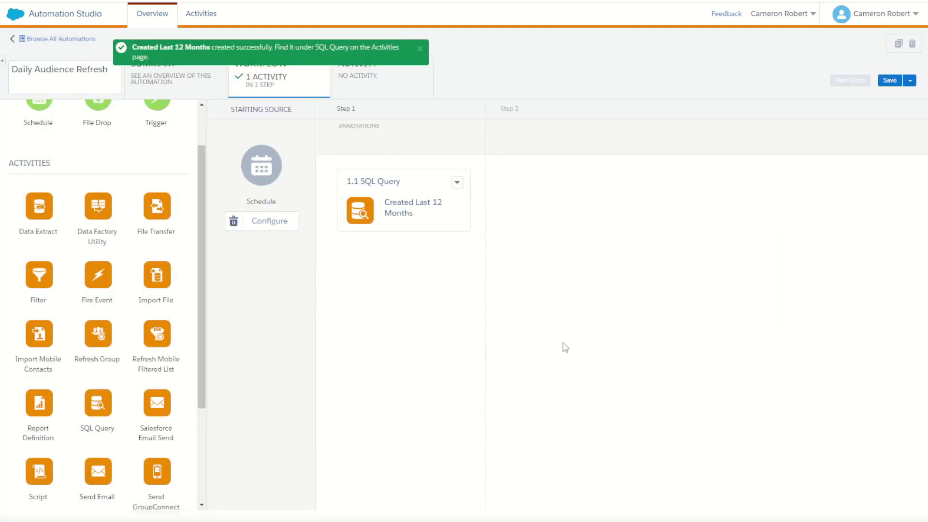
Save Daily Audience Refresh, run its SQL Query activity once now, and view the run history
left_click(888, 82)
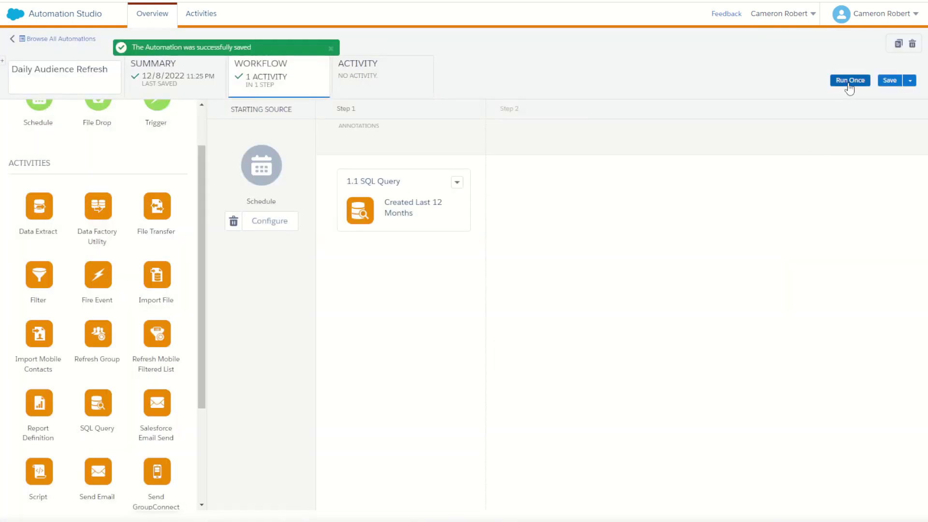
left_click(849, 81)
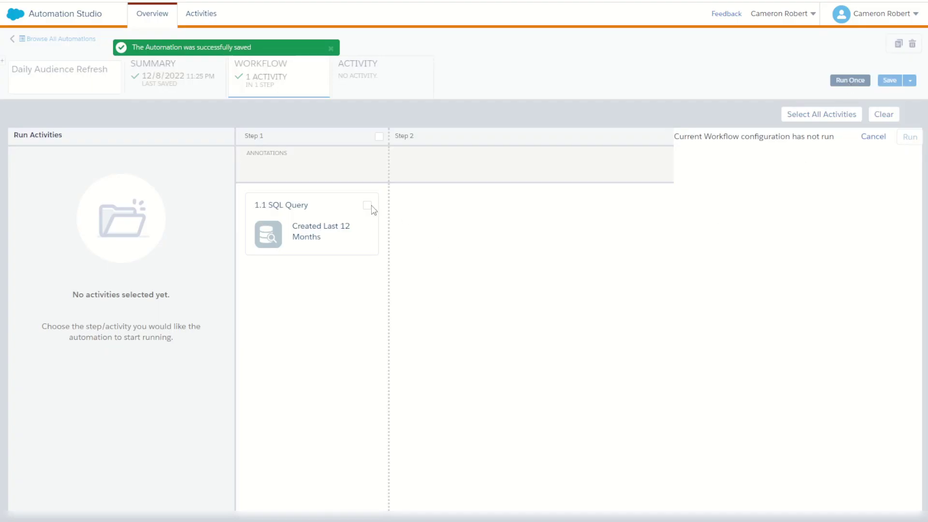
left_click(371, 205)
left_click(910, 137)
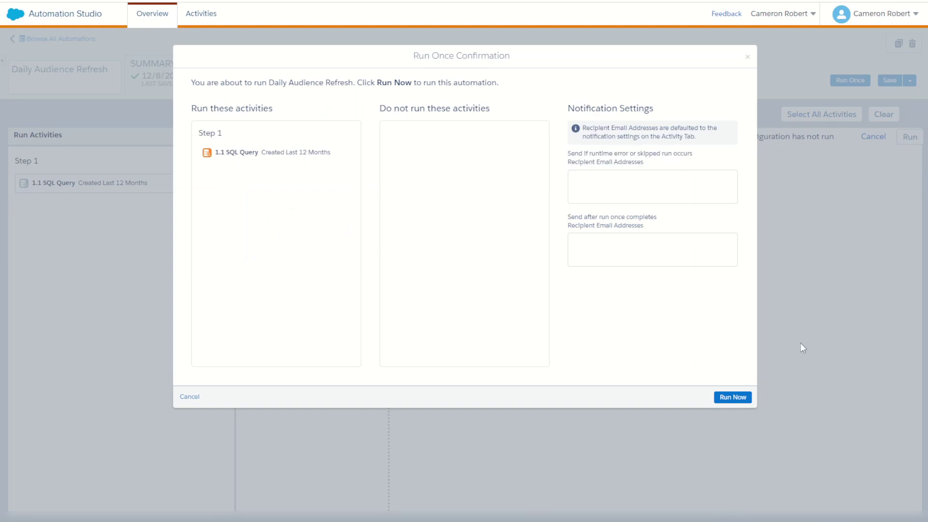
left_click(739, 397)
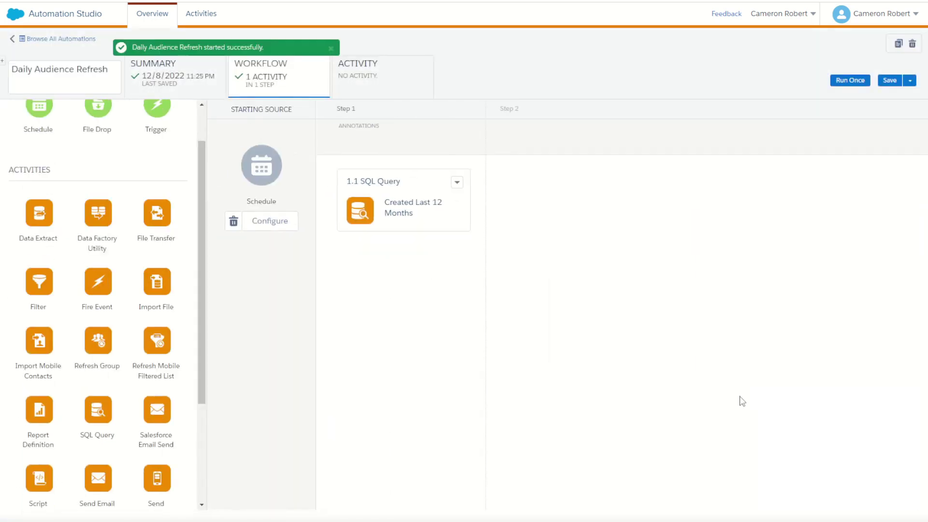
left_click(360, 75)
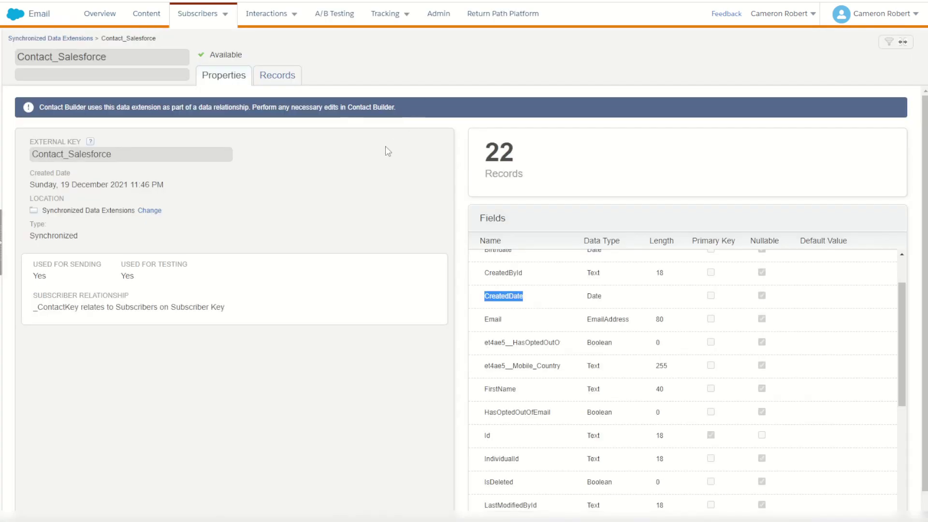
left_click(62, 38)
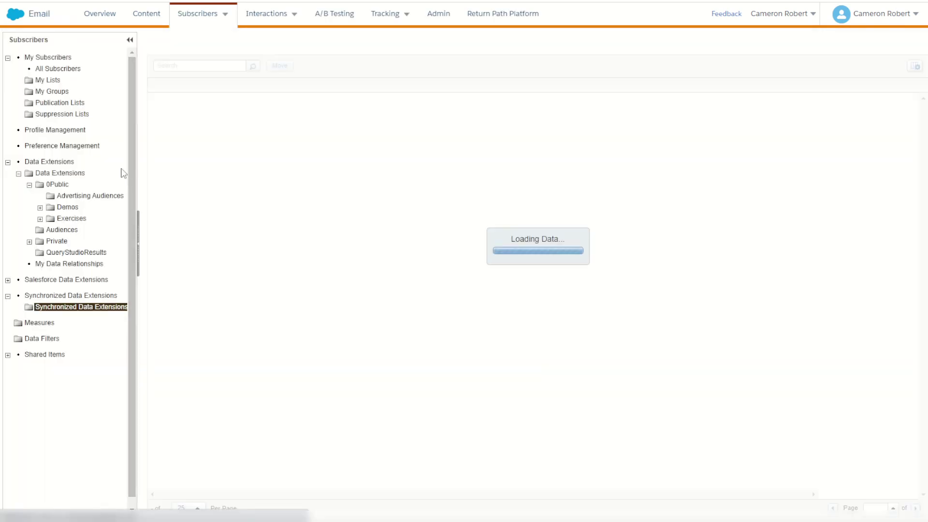
left_click(82, 197)
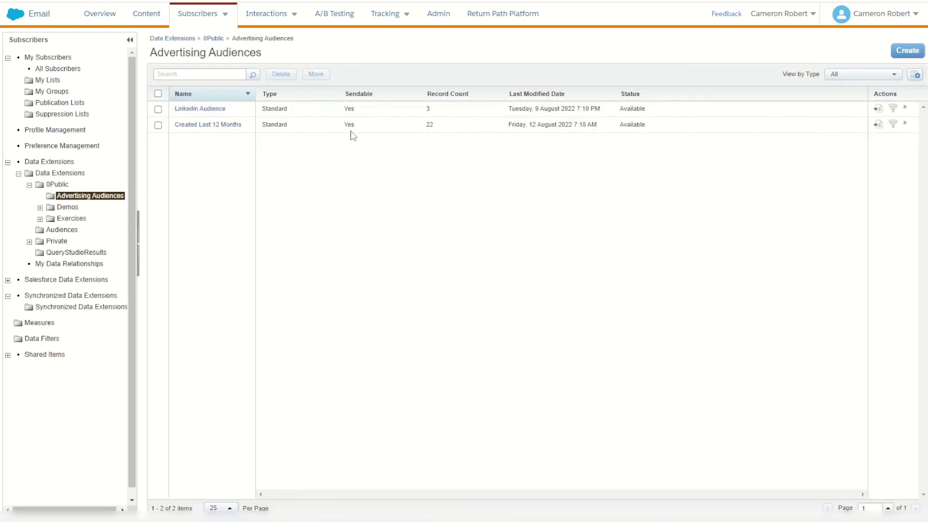
left_click_drag(420, 125, 449, 126)
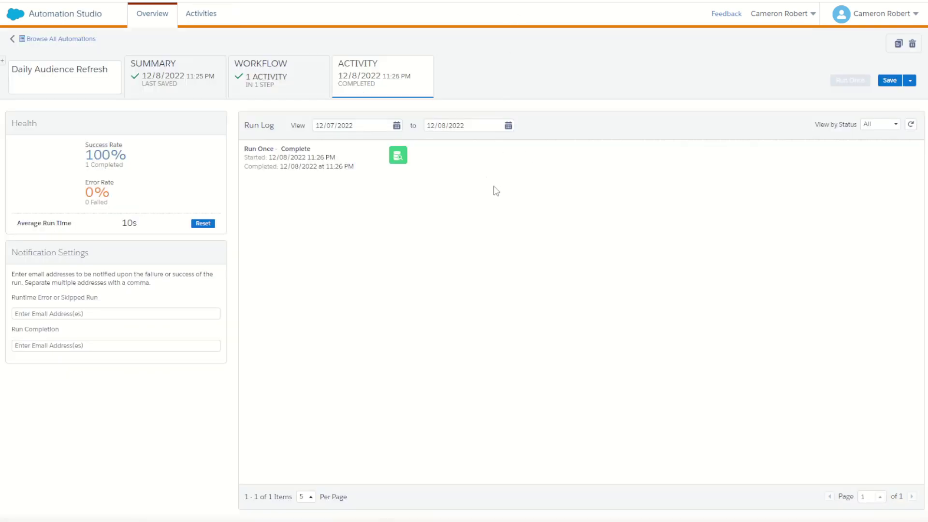
Schedule the automation from 13/08/2022 at 4:00 AM, repeating every 1 day, ending Never
left_click(276, 86)
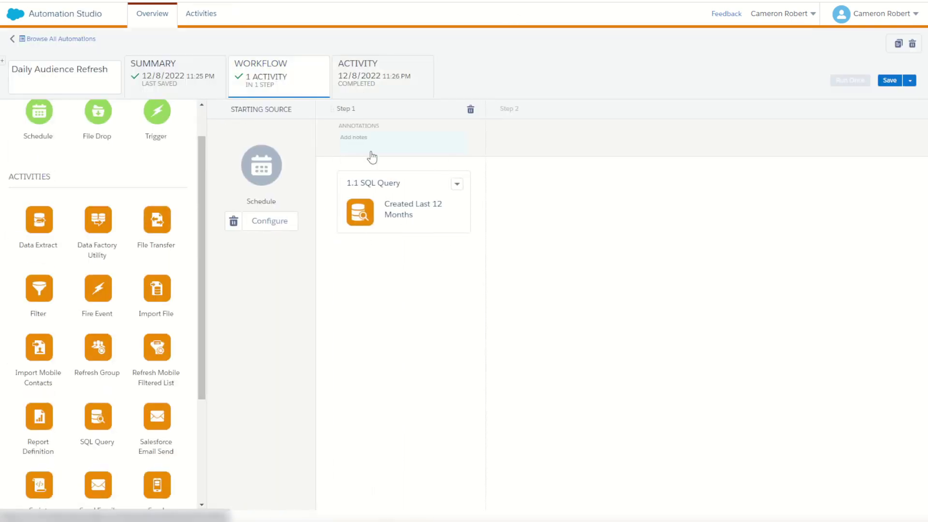
left_click(273, 223)
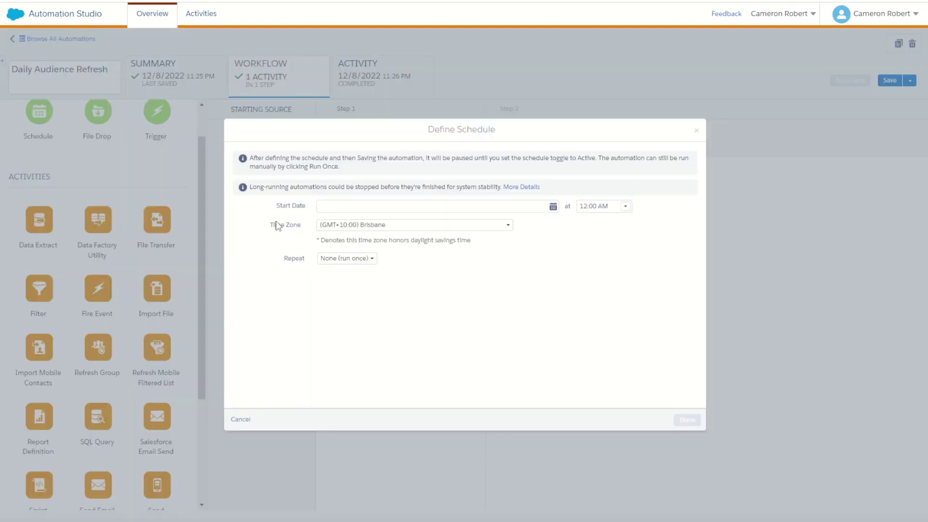
left_click(423, 207)
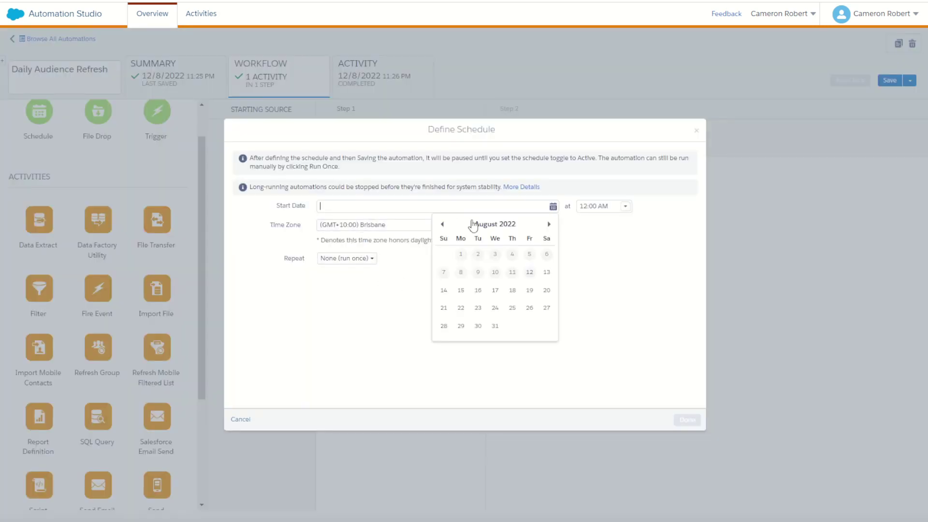
left_click(544, 275)
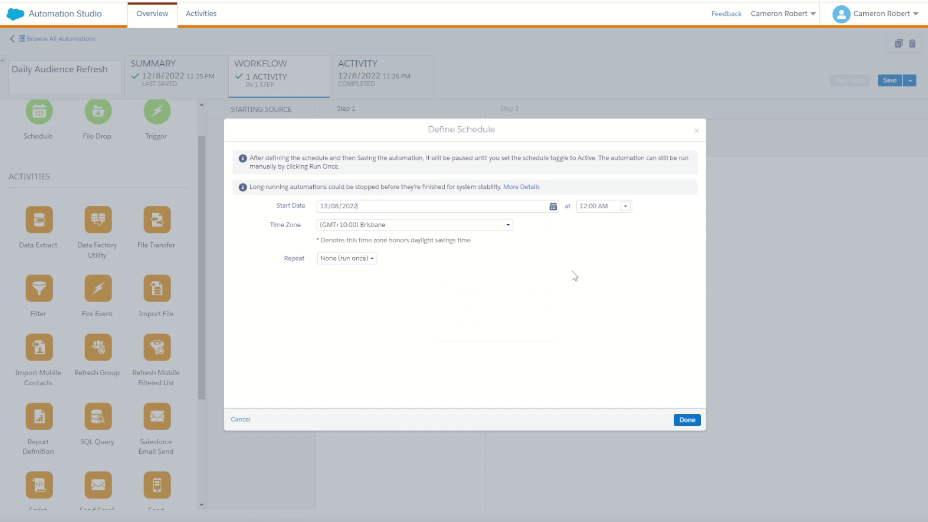
left_click(626, 207)
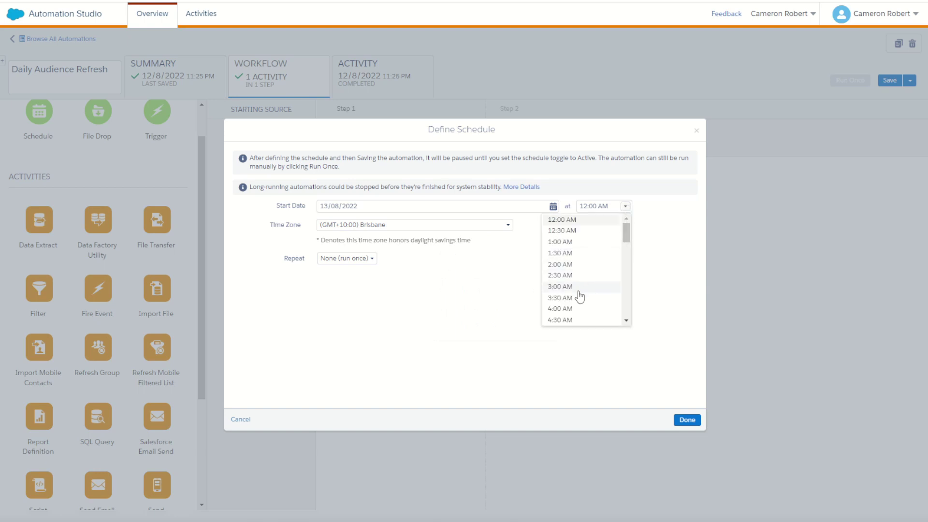
left_click(567, 310)
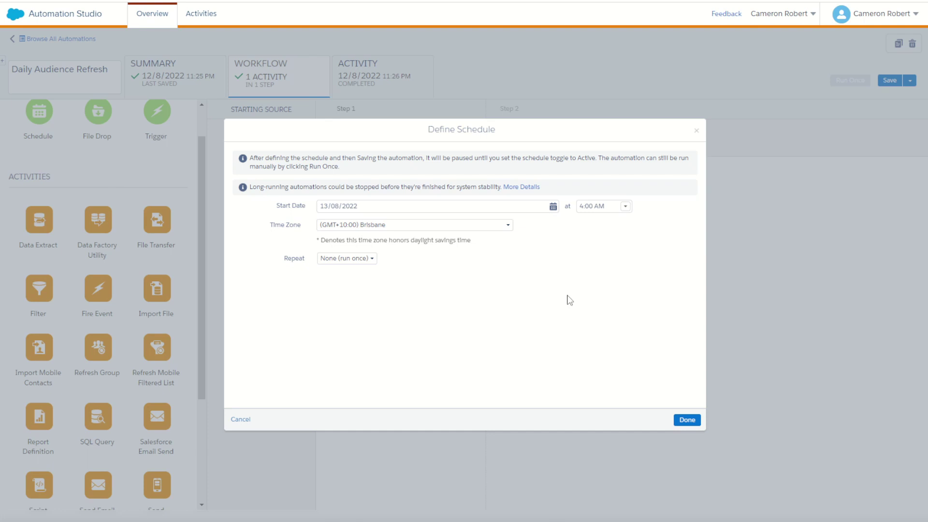
left_click(360, 259)
left_click(360, 294)
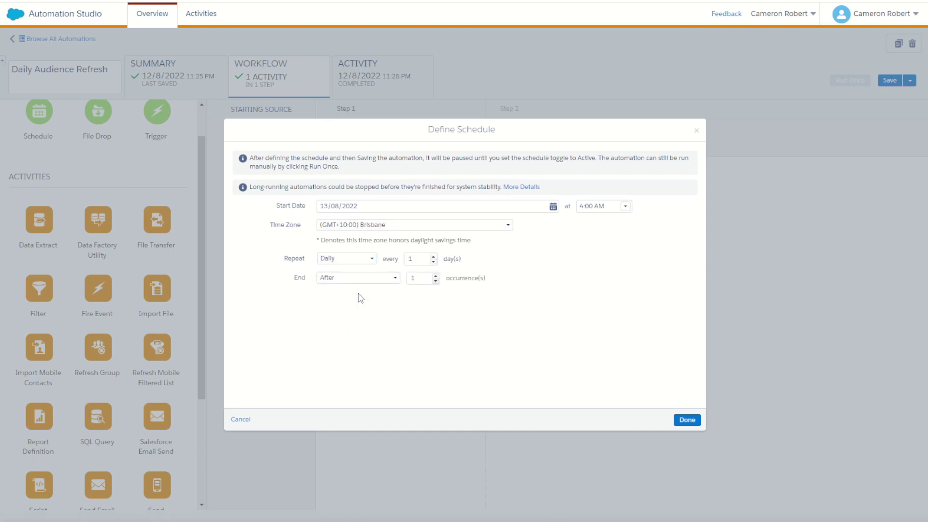
left_click(360, 280)
left_click(352, 291)
Confirm the 4:00 AM schedule, save Daily Audience Refresh, and switch its schedule to Active
left_click(687, 420)
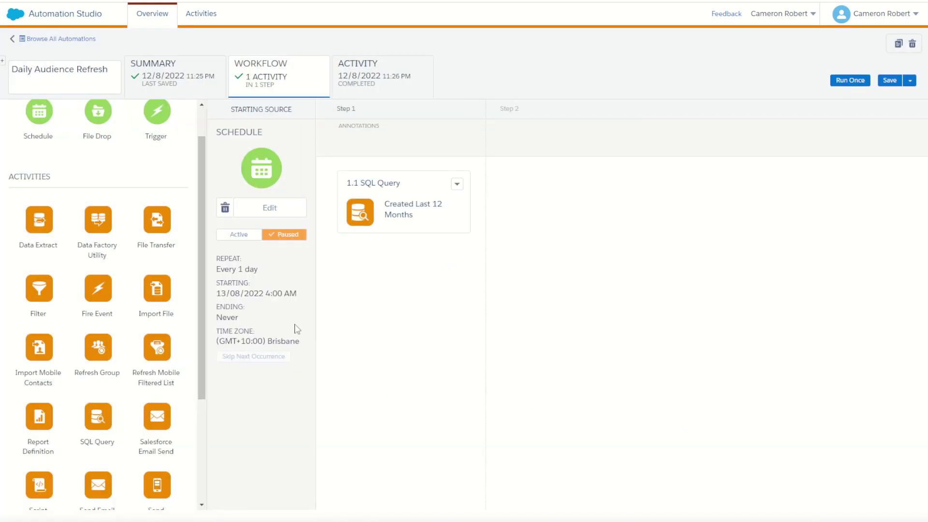
left_click(250, 236)
left_click(611, 264)
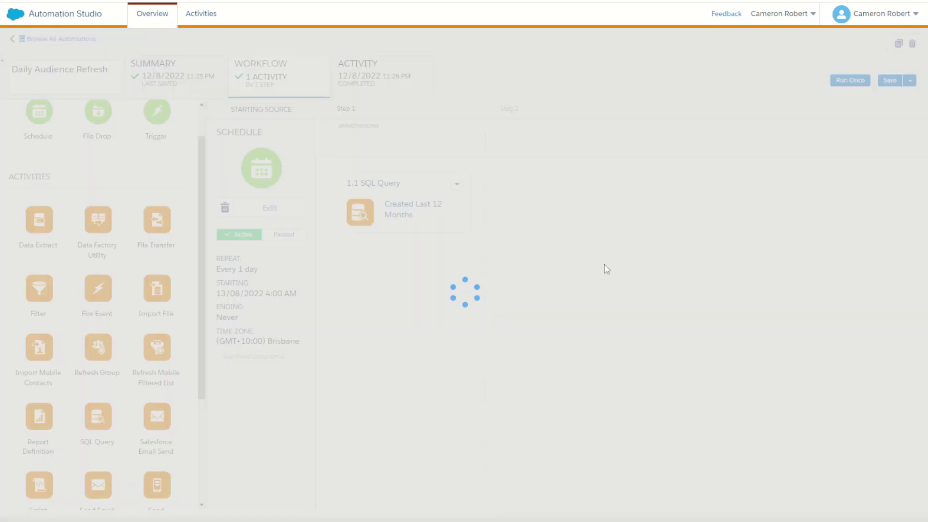
left_click(889, 81)
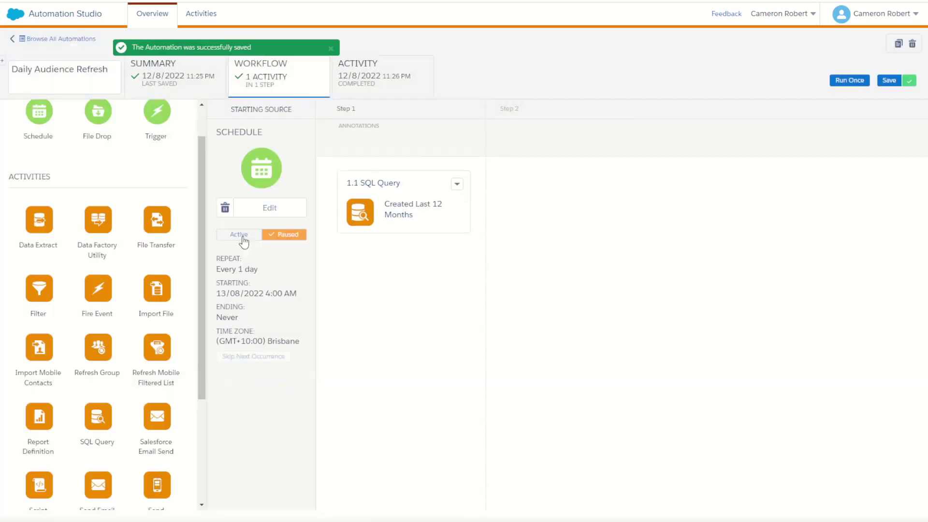
left_click(241, 234)
left_click(612, 264)
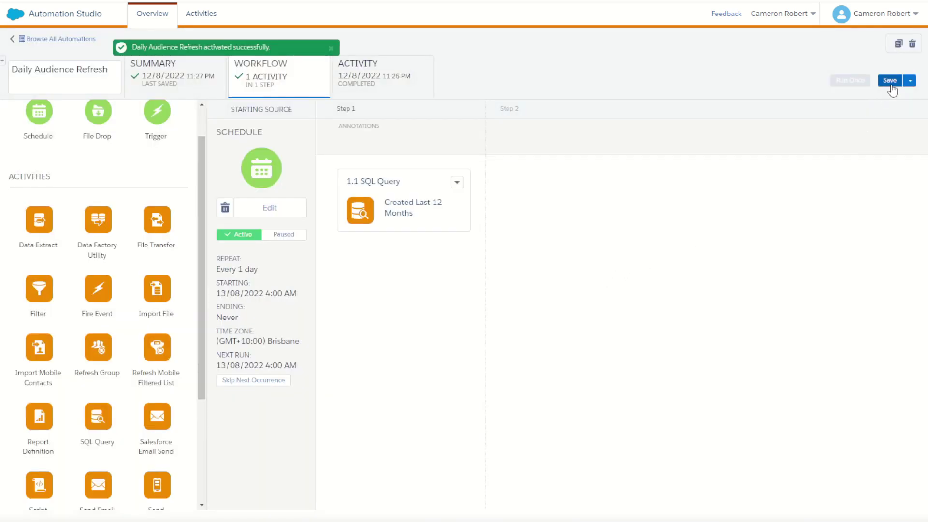
left_click(891, 81)
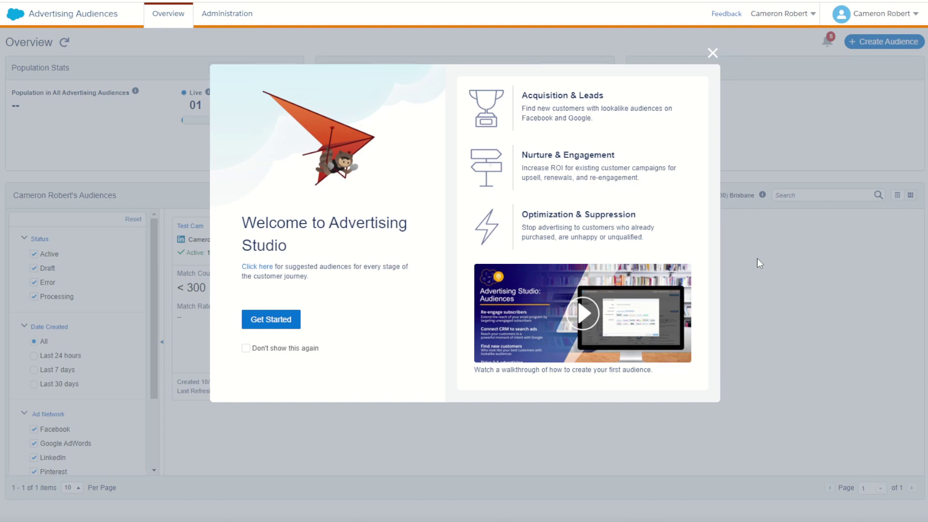
Create the audience 'New Contacts Last 12 Months' with LinkedIn destination and its ad account
left_click(713, 53)
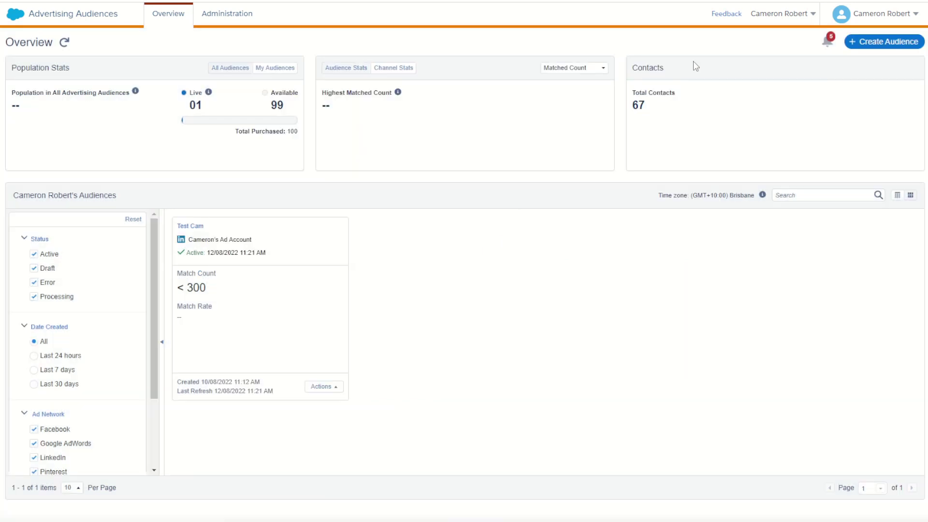
left_click(871, 42)
left_click(513, 102)
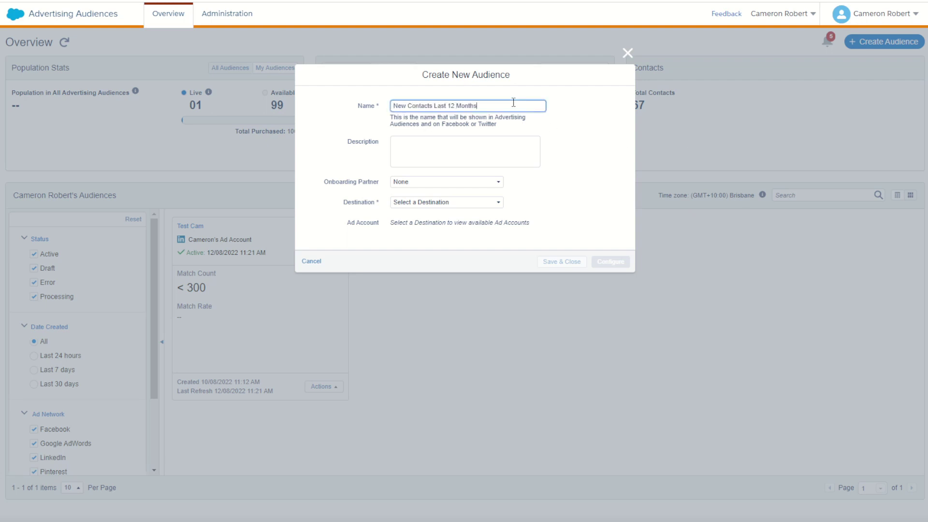
left_click(481, 203)
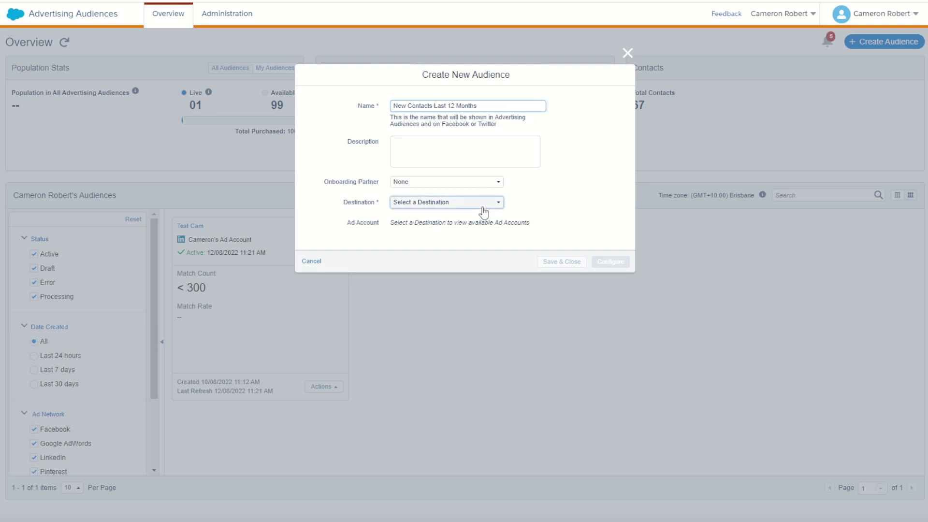
left_click(447, 250)
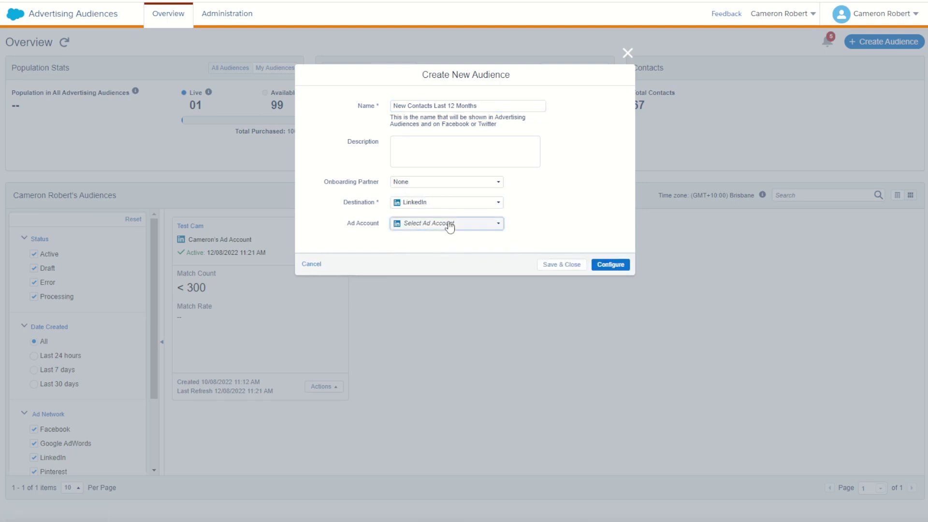
left_click(450, 224)
left_click(444, 242)
left_click(610, 265)
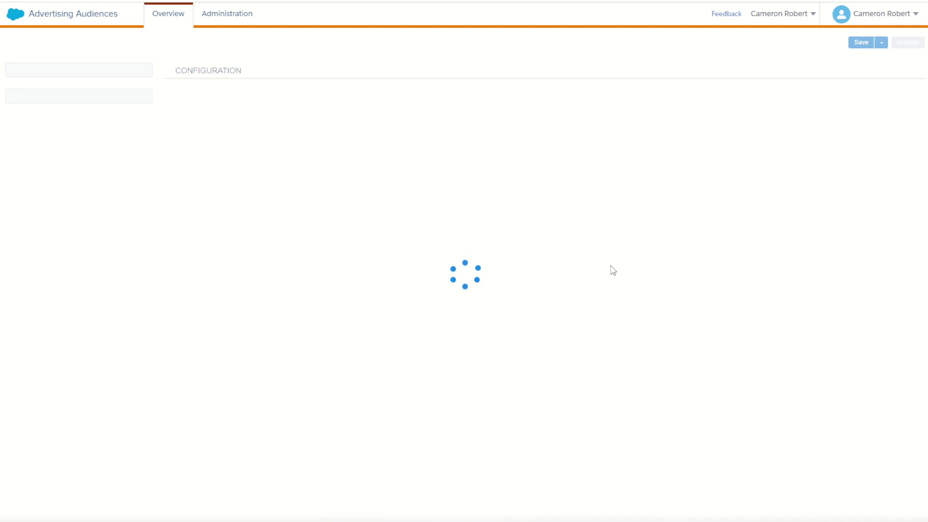
Select the Created Last 12 Months data extension from 0Public > Advertising Audiences as the source
left_click(242, 114)
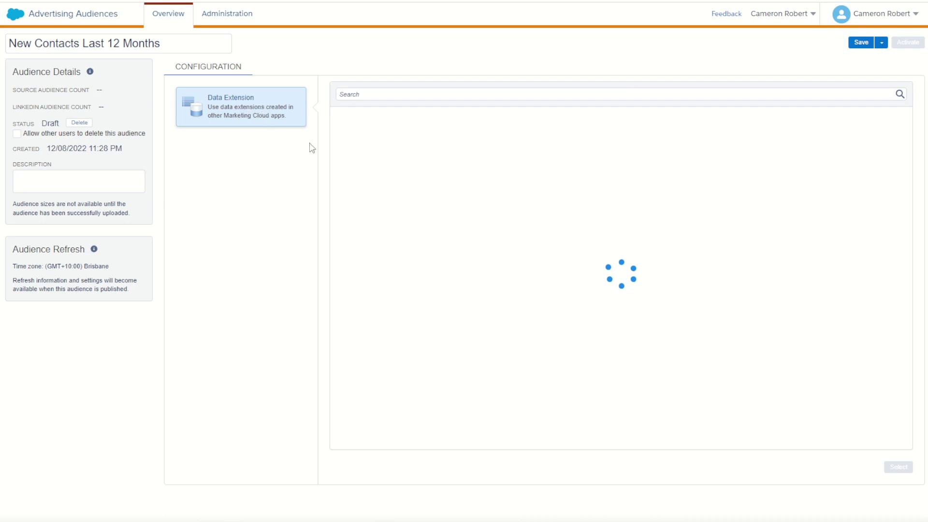
left_click(358, 195)
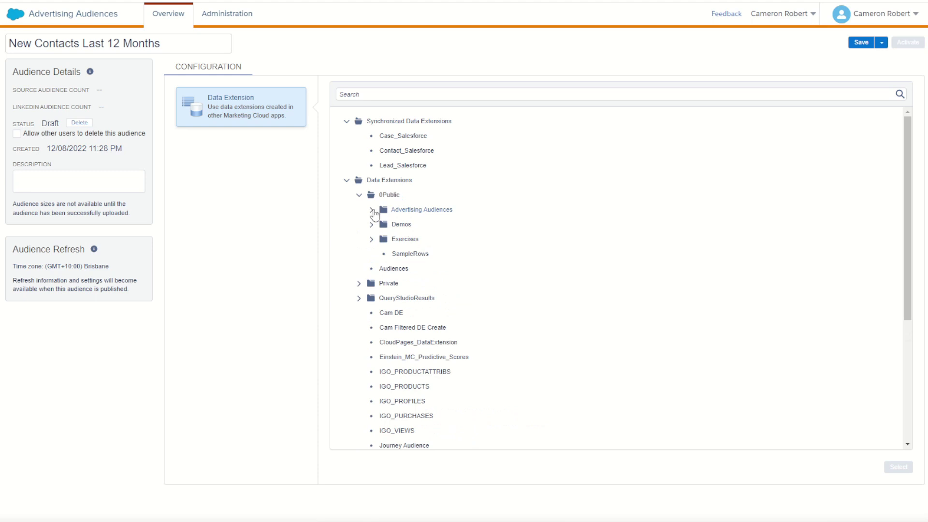
left_click(371, 209)
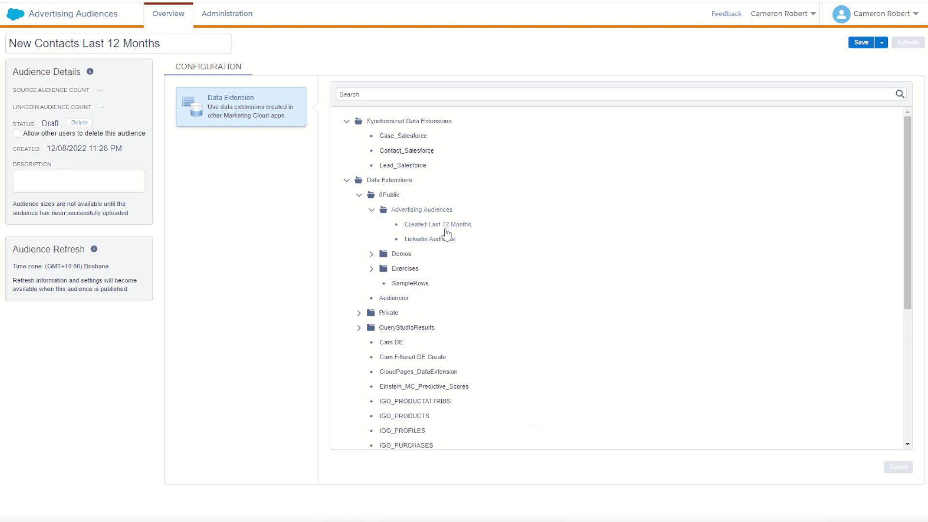
left_click(443, 225)
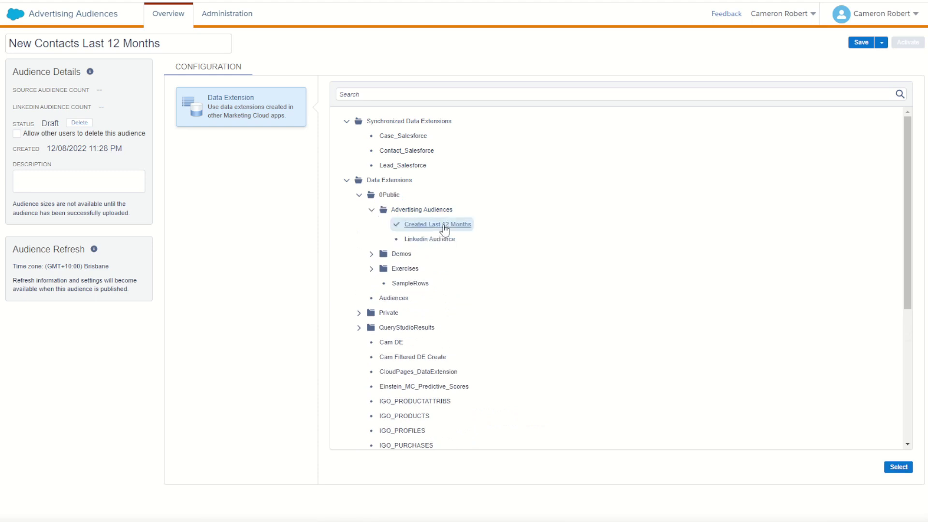
left_click(898, 467)
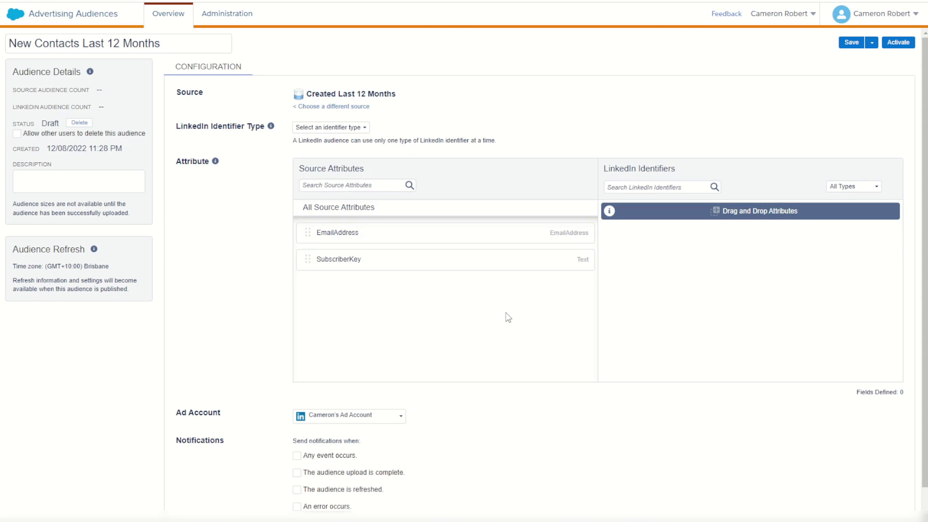
Set the LinkedIn identifier type to User and map EmailAddress to the Email Address identifier
left_click(332, 128)
left_click(322, 143)
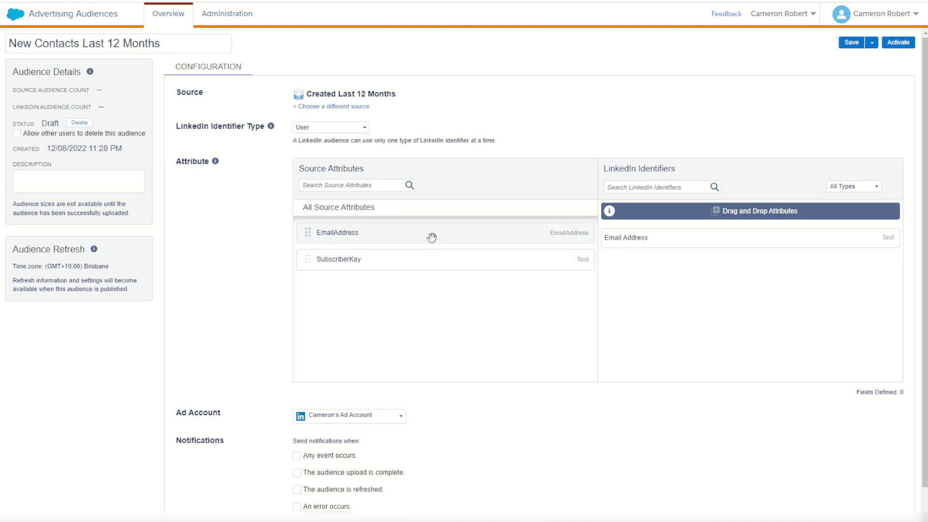
left_click_drag(430, 236, 696, 244)
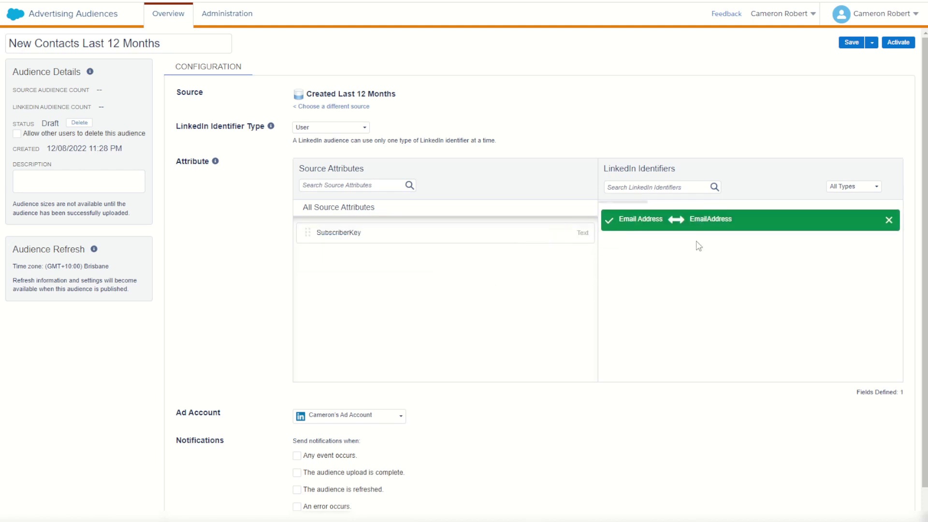
scroll(536, 294, "down", 1)
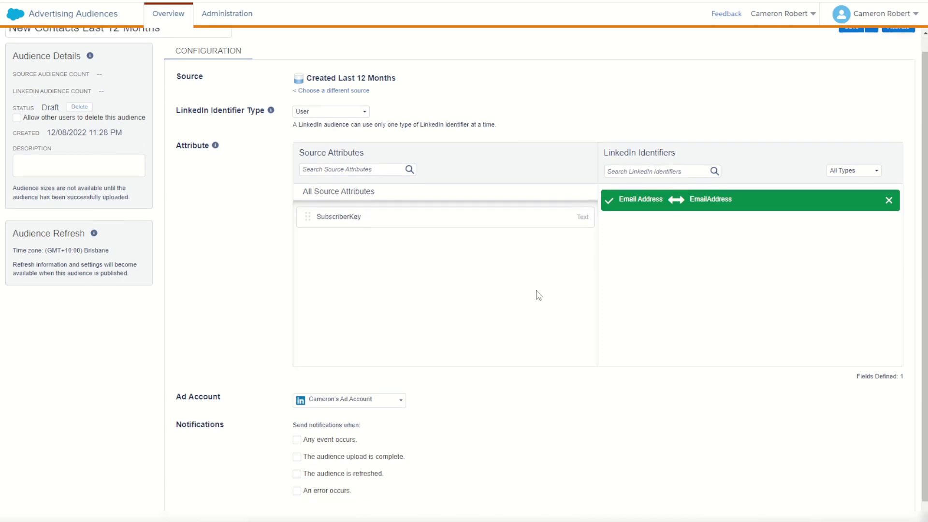
scroll(516, 401, "up", 1)
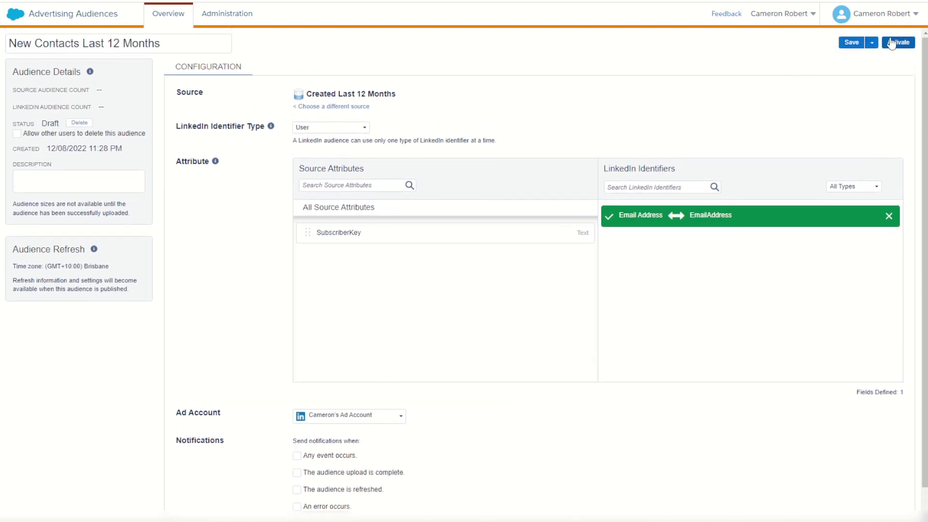
Save the audience and activate it with scheduled refreshes every 1 day at 5:00 AM
left_click(851, 46)
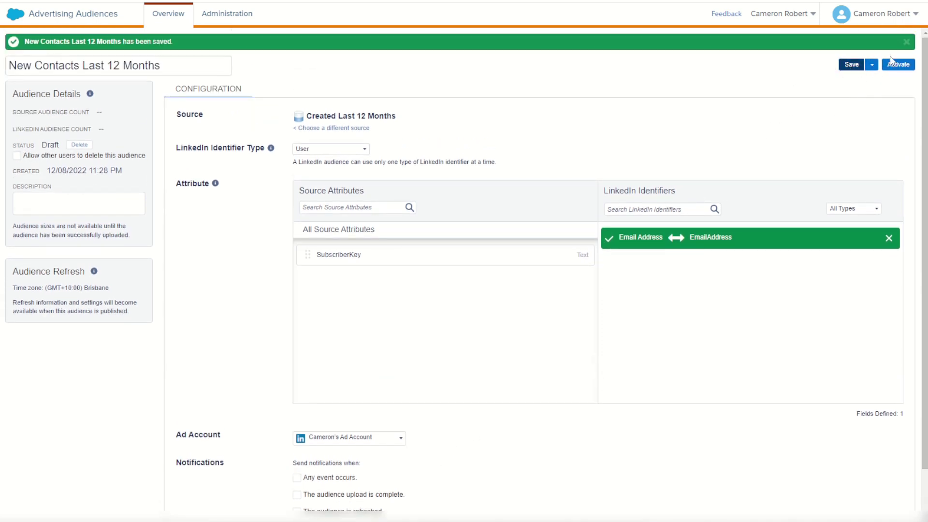
left_click(897, 66)
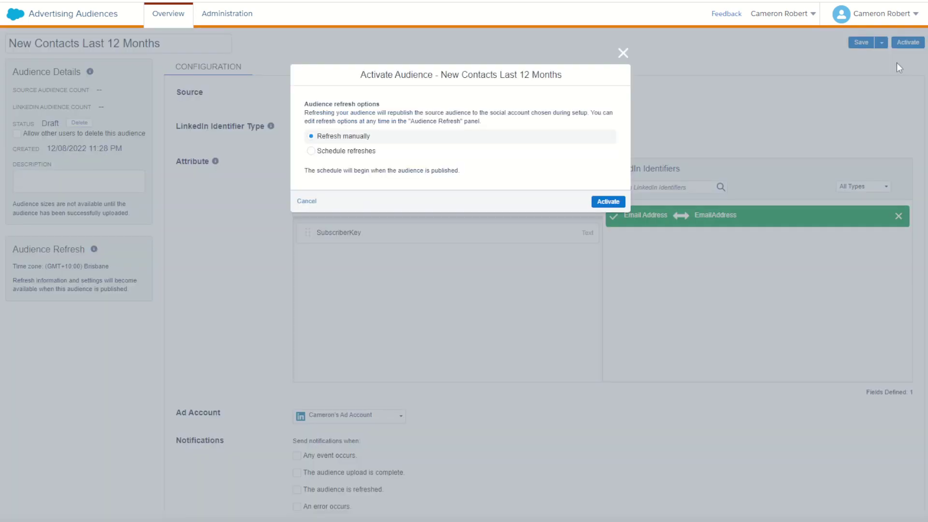
left_click(337, 152)
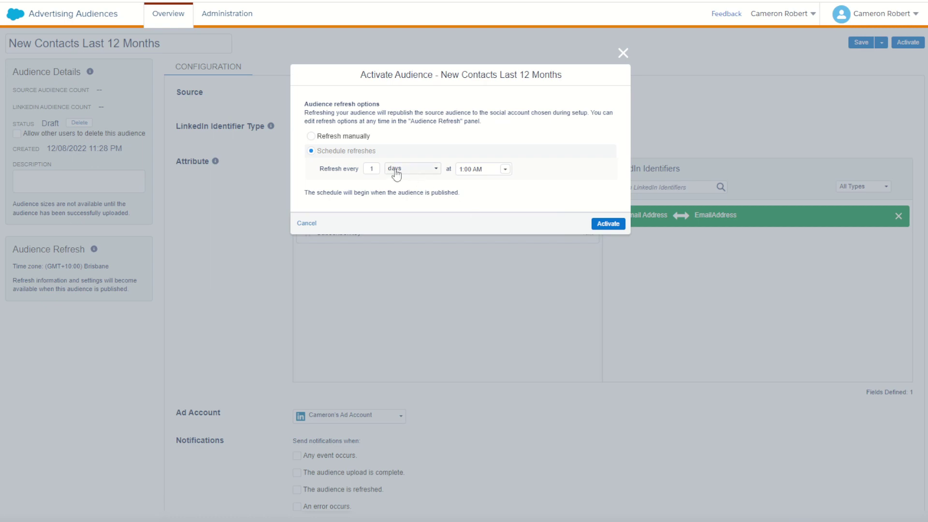
left_click(505, 170)
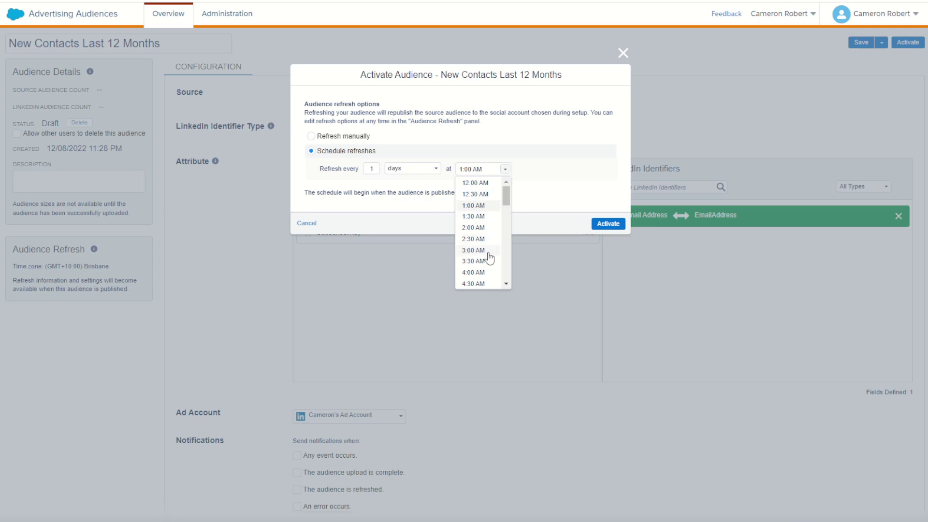
scroll(482, 271, "down", 2)
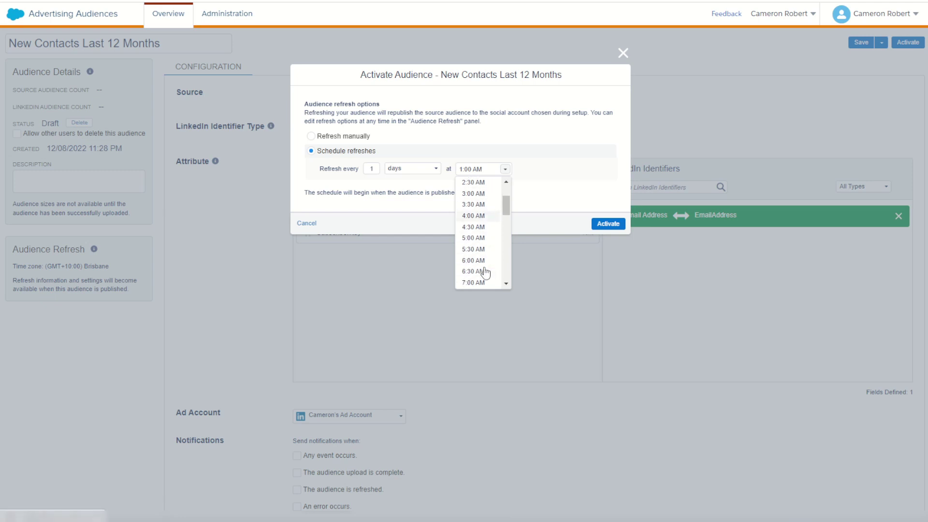
left_click(480, 237)
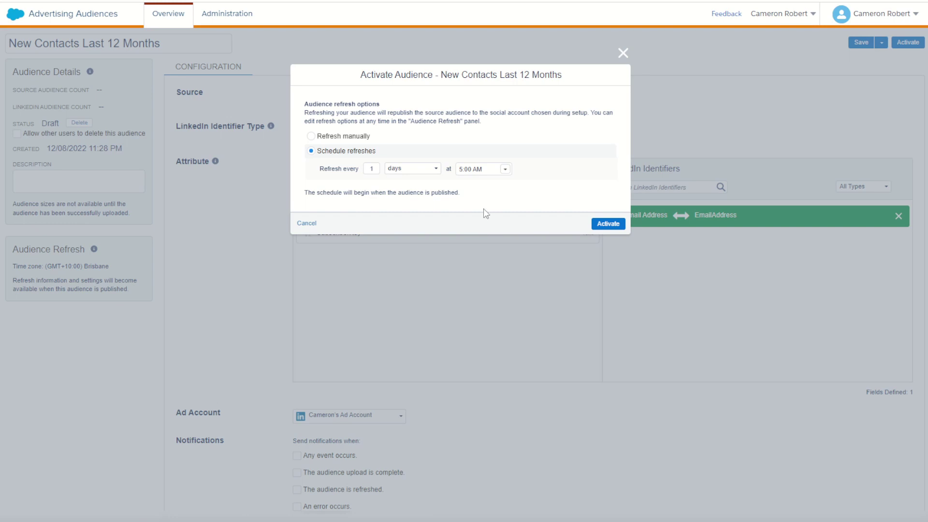
left_click(607, 224)
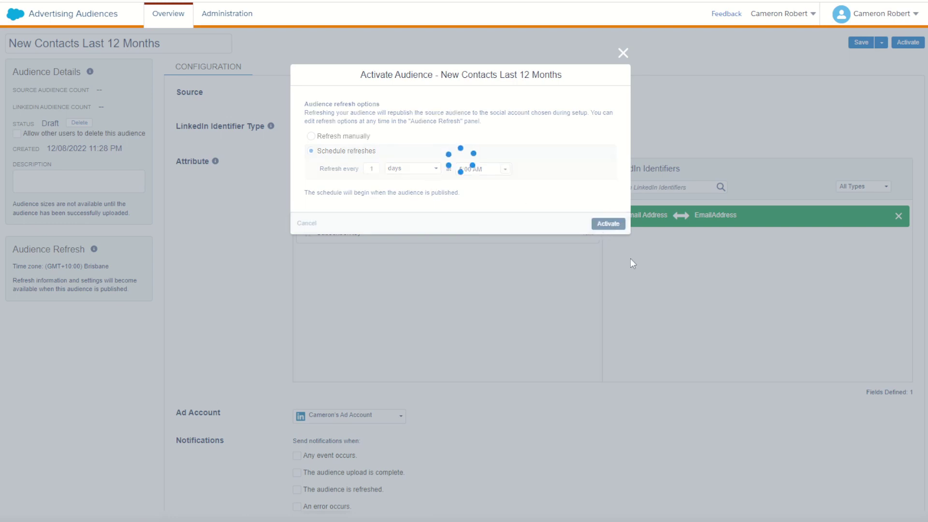